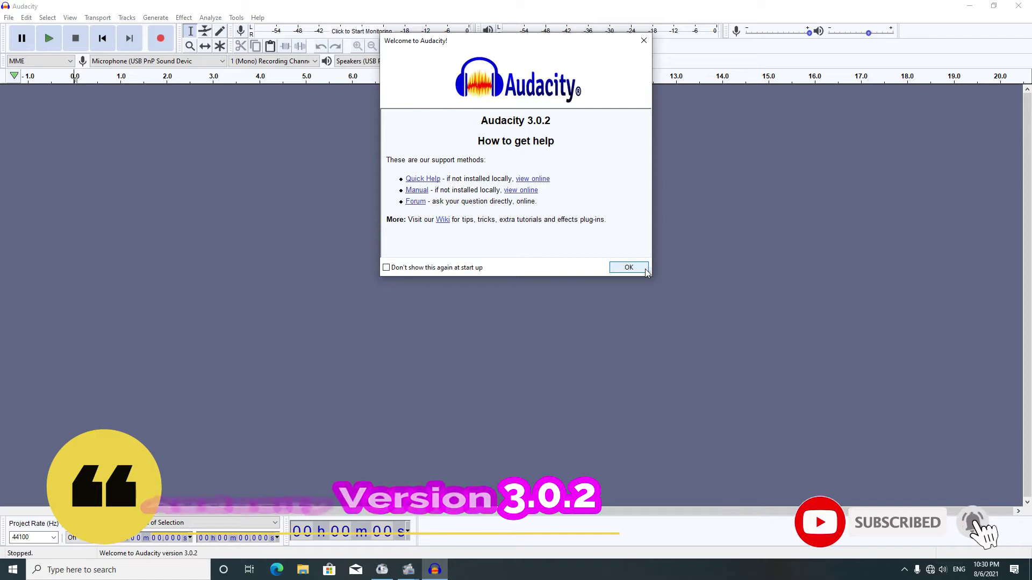
- Dismiss the welcome dialog and choose MME as the audio host with the USB PnP Sound Device microphone for recording
left_click(645, 272)
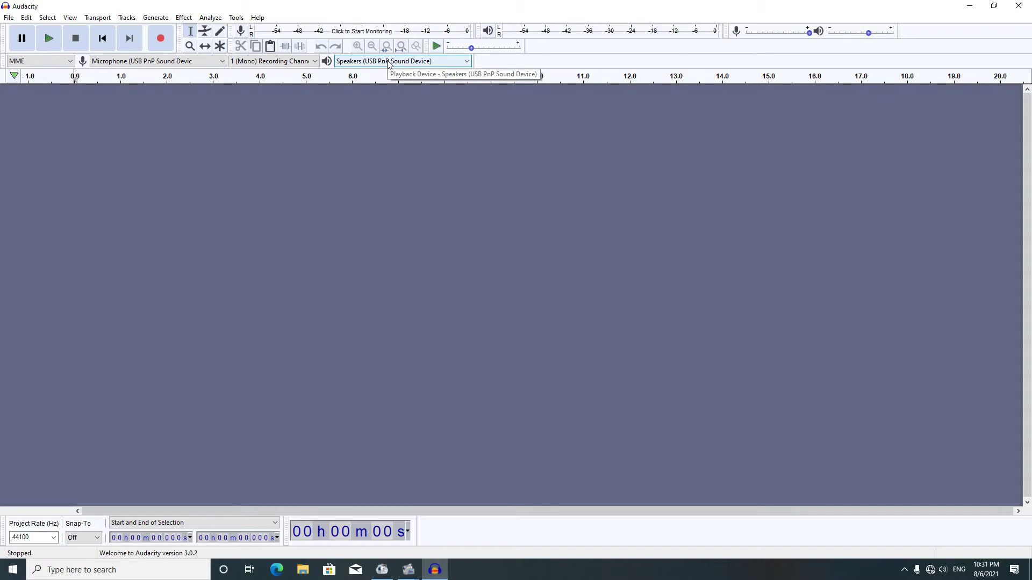
left_click(49, 63)
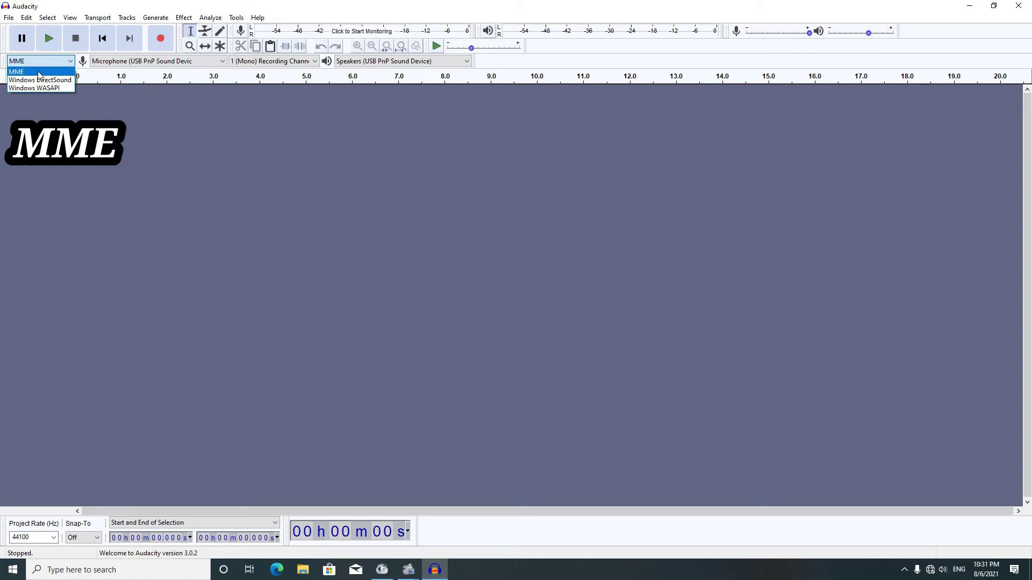
left_click(38, 73)
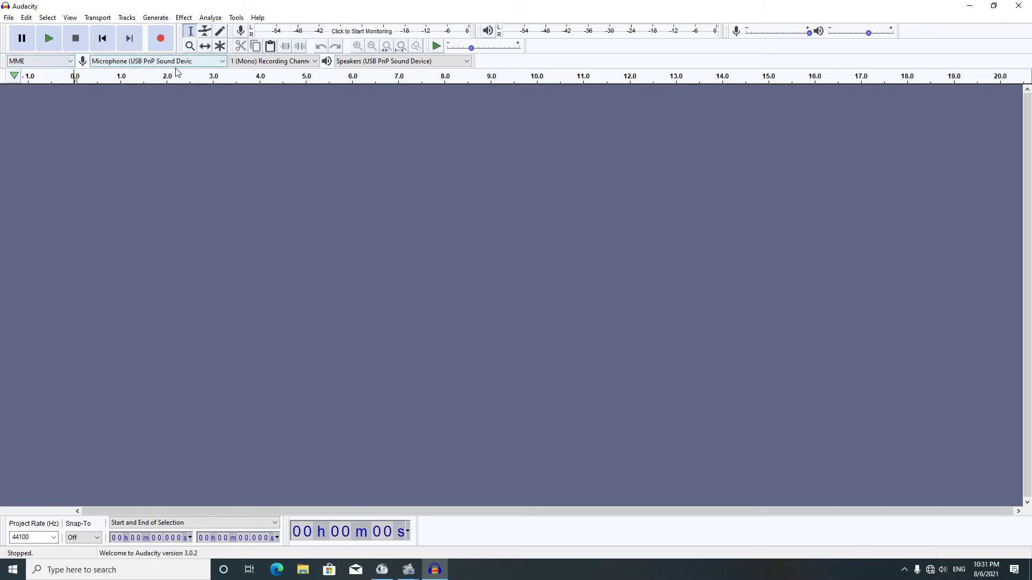
left_click(200, 64)
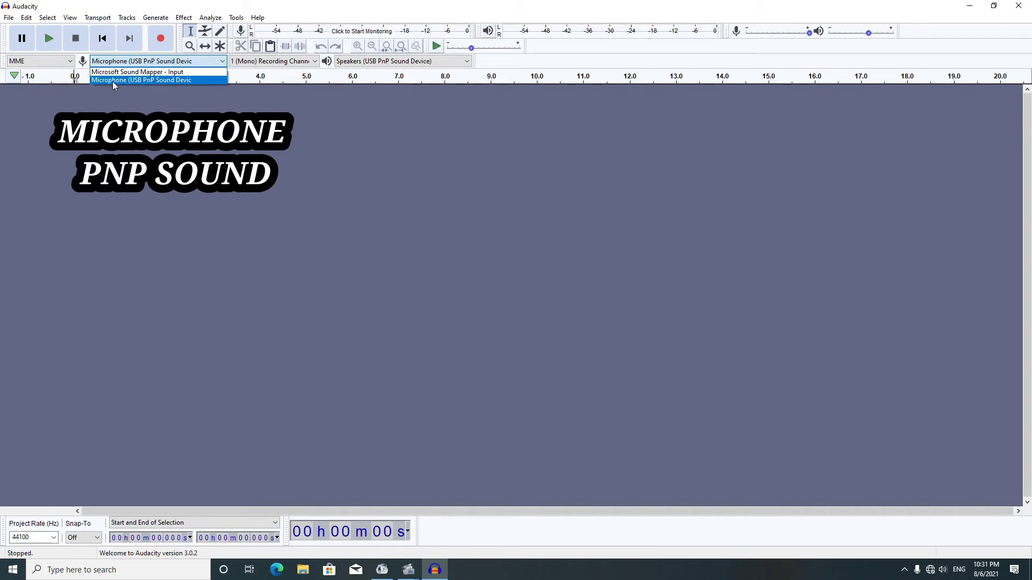
left_click(155, 79)
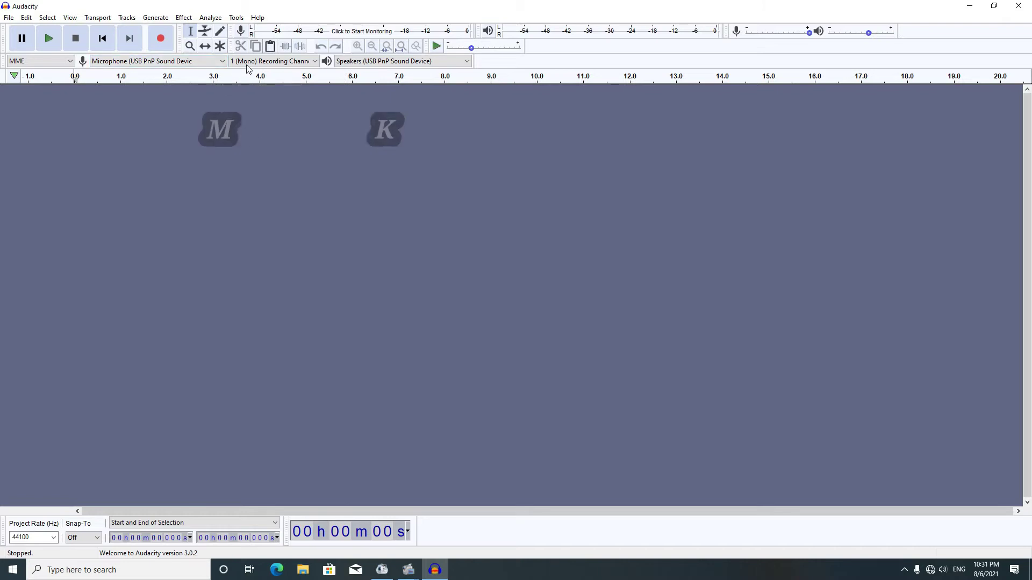
- Keep the recording channels at 1 (Mono) and start monitoring the microphone's recording level
left_click(288, 62)
left_click(288, 63)
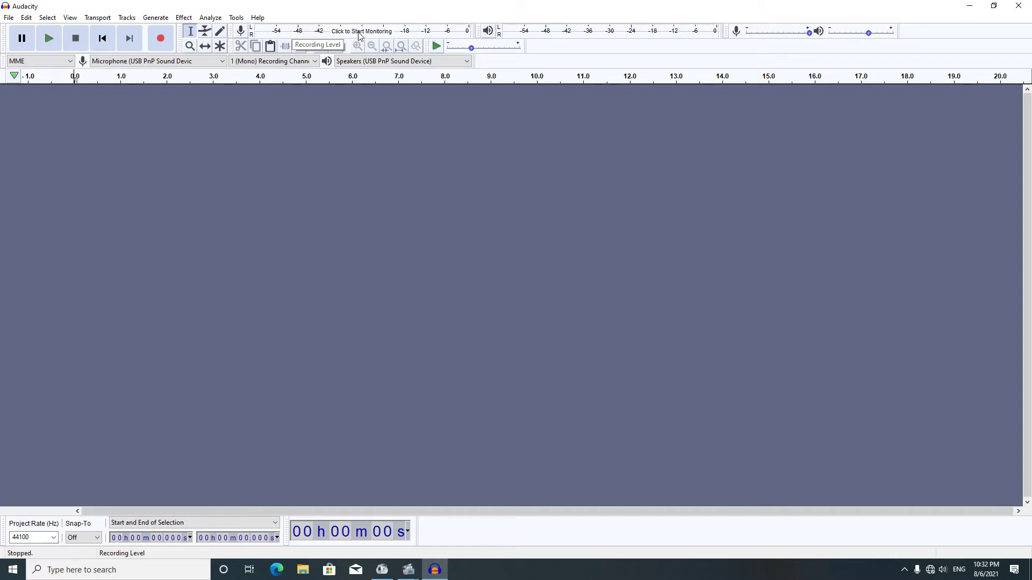
left_click(377, 31)
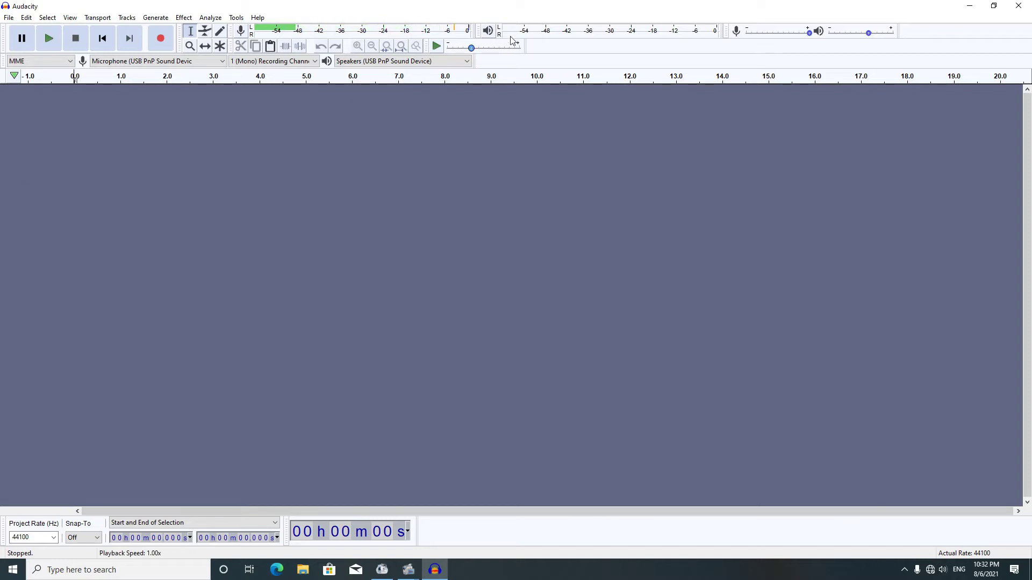
- Import the kau lah harapan MP3 from the desktop into the project and briefly preview its playback
left_click(993, 6)
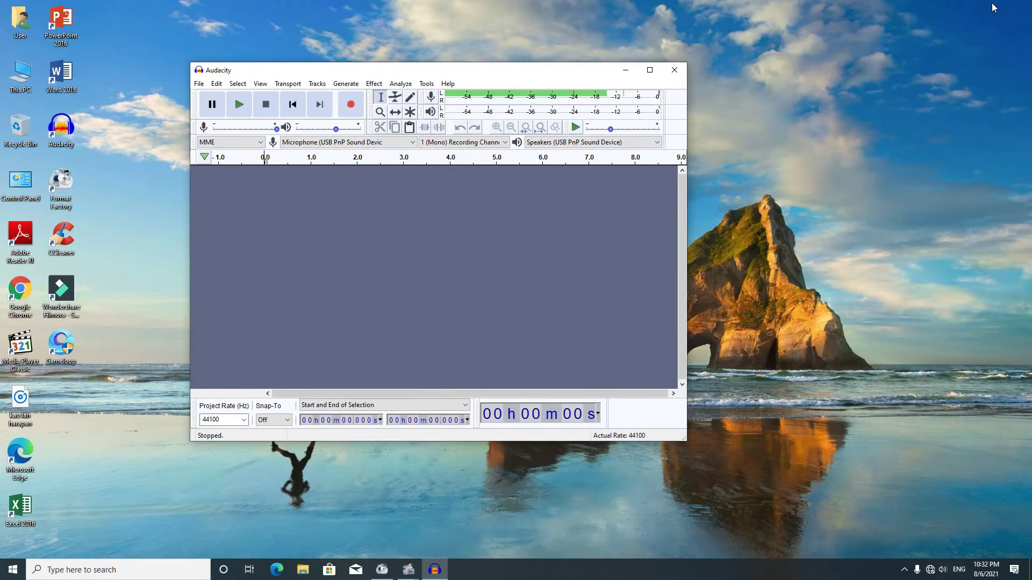
left_click_drag(430, 75, 437, 34)
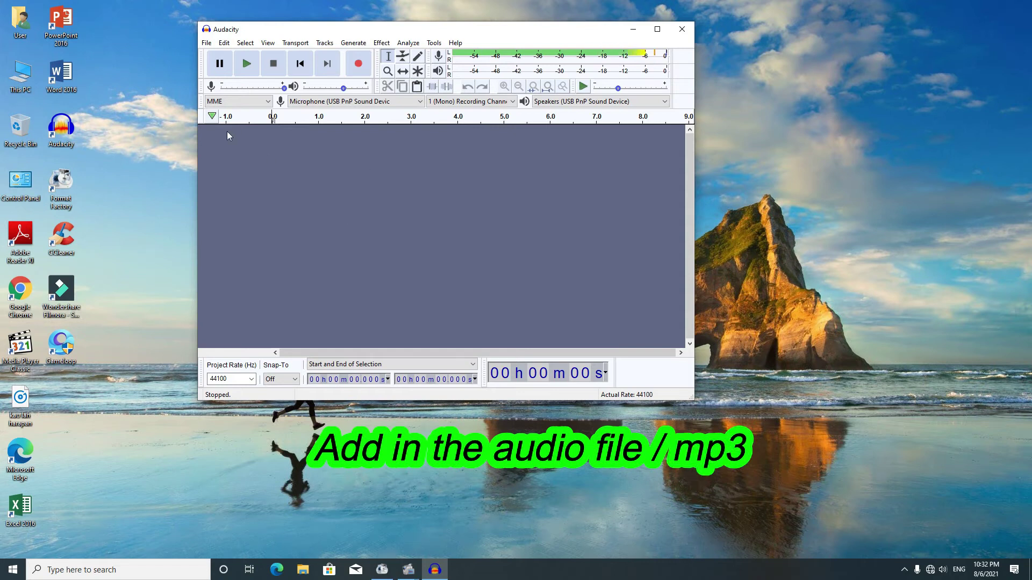
left_click(20, 406)
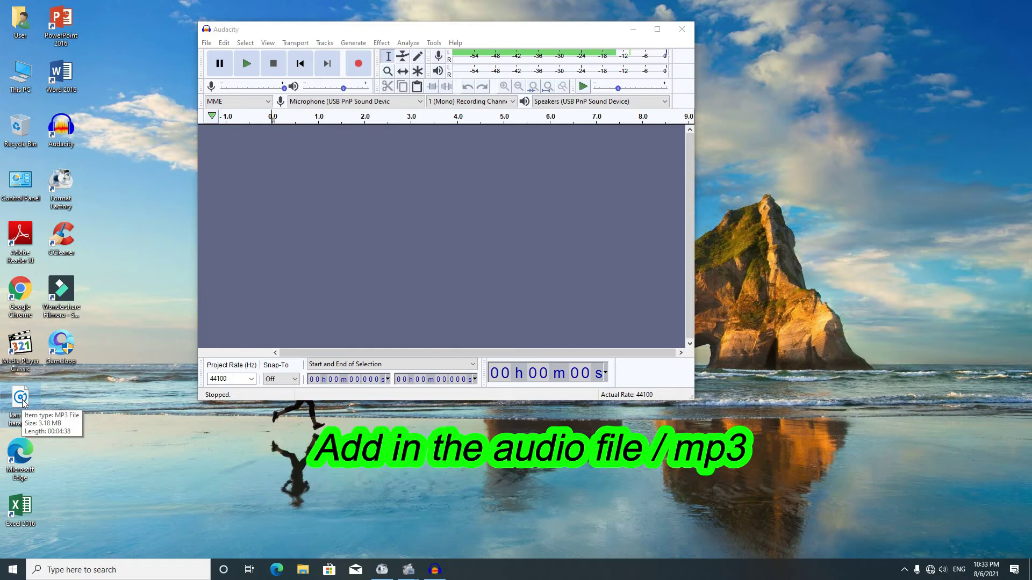
left_click_drag(22, 403, 350, 235)
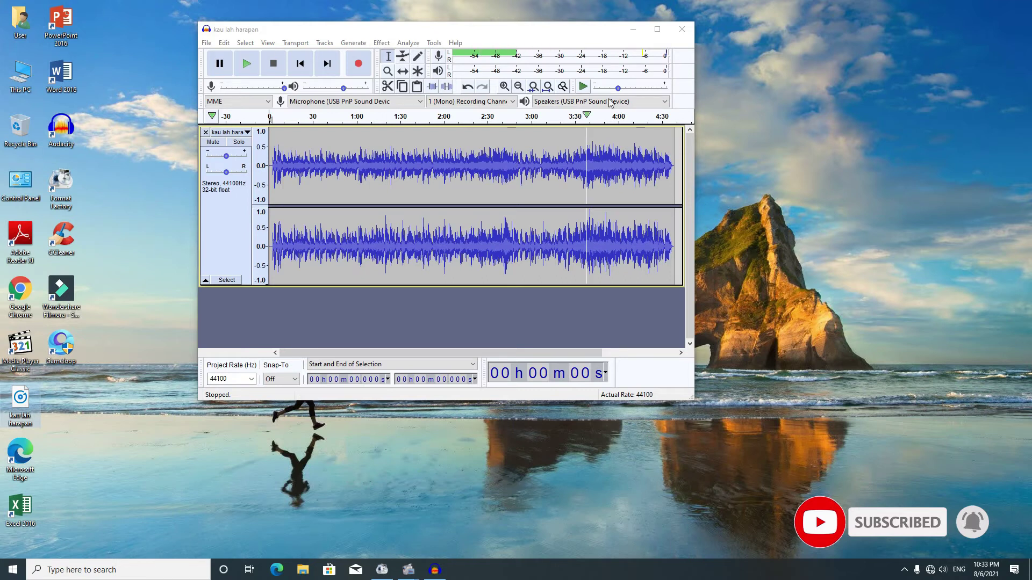
left_click(657, 29)
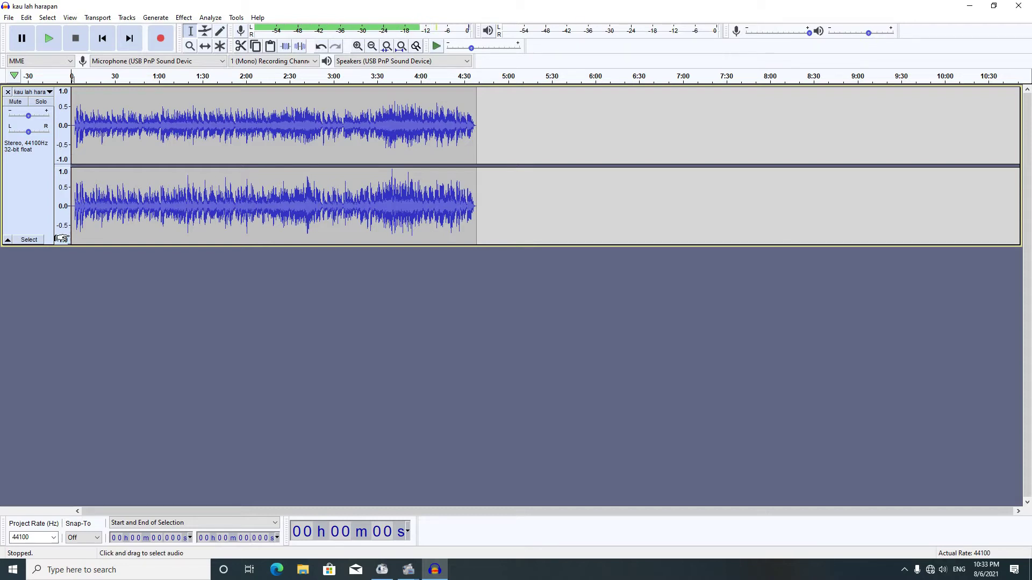
left_click(55, 41)
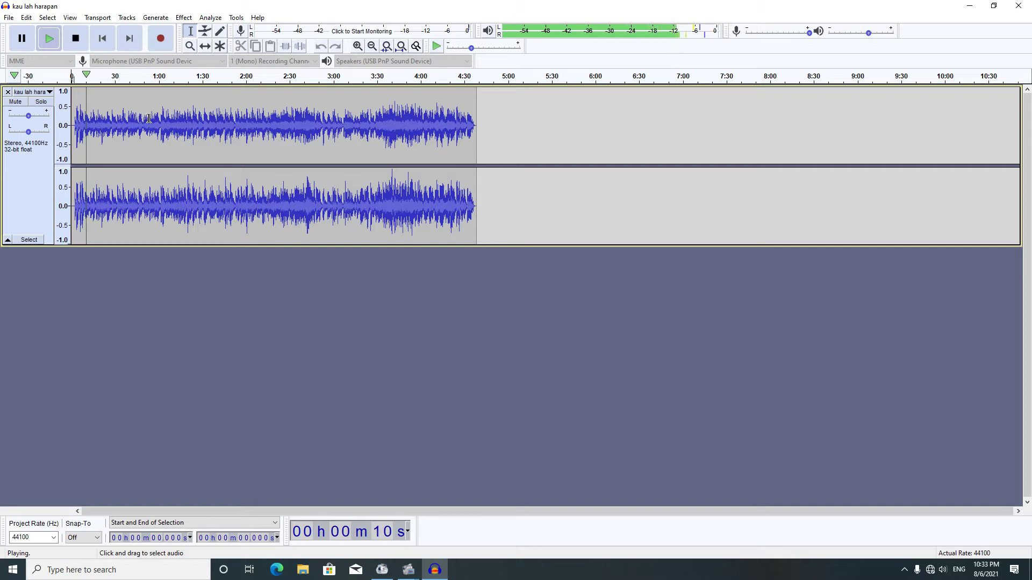
left_click(76, 38)
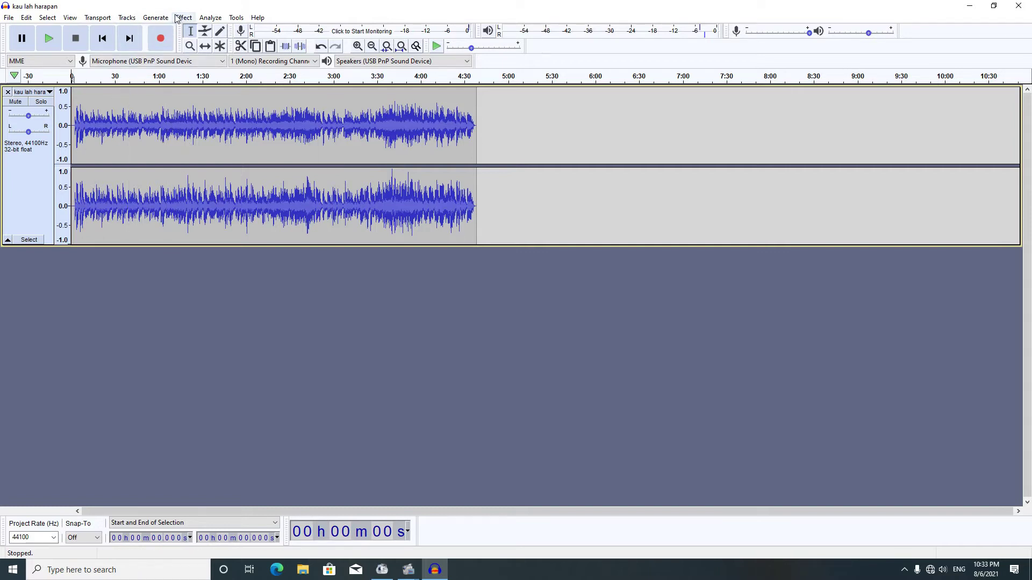
- Add a new mono track below the song and rename it sanuh
left_click(130, 20)
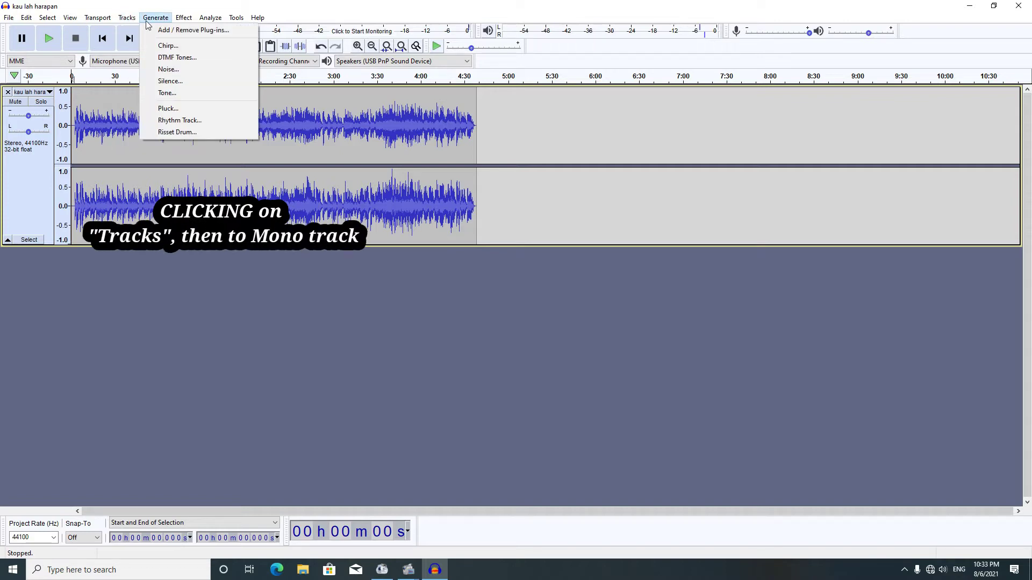
mouse_move(143, 32)
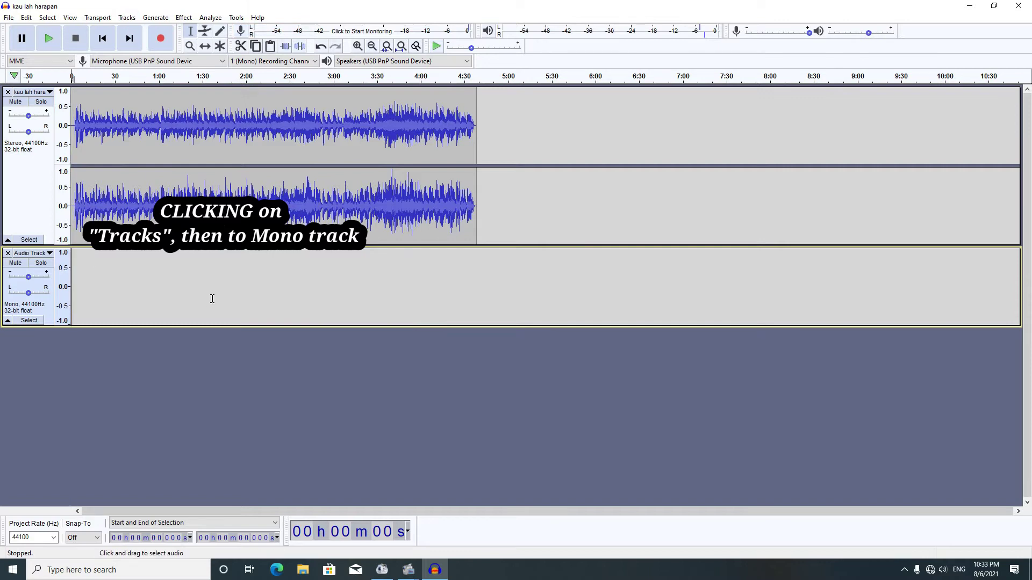
left_click(50, 254)
left_click(43, 269)
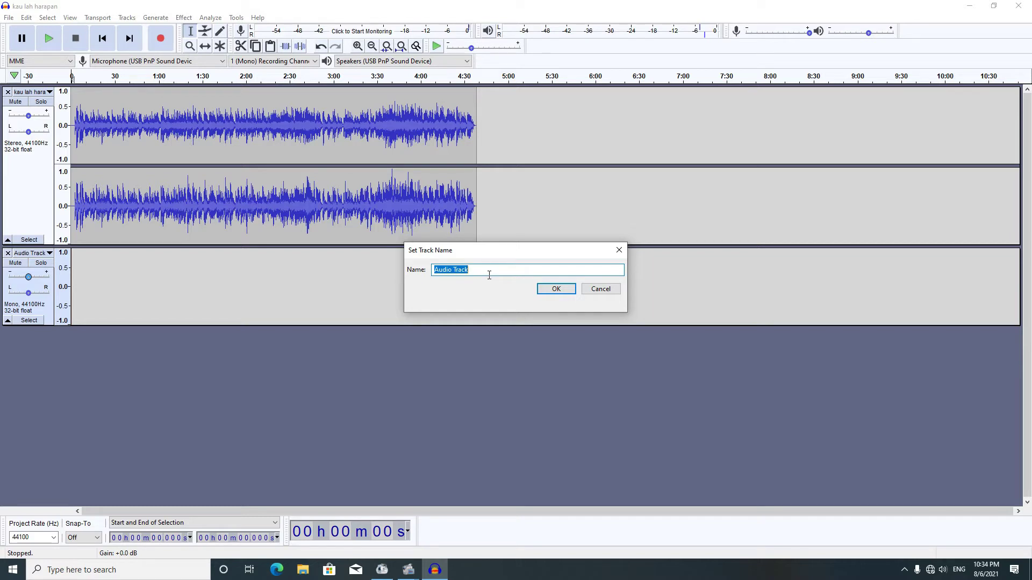
type("sanuh")
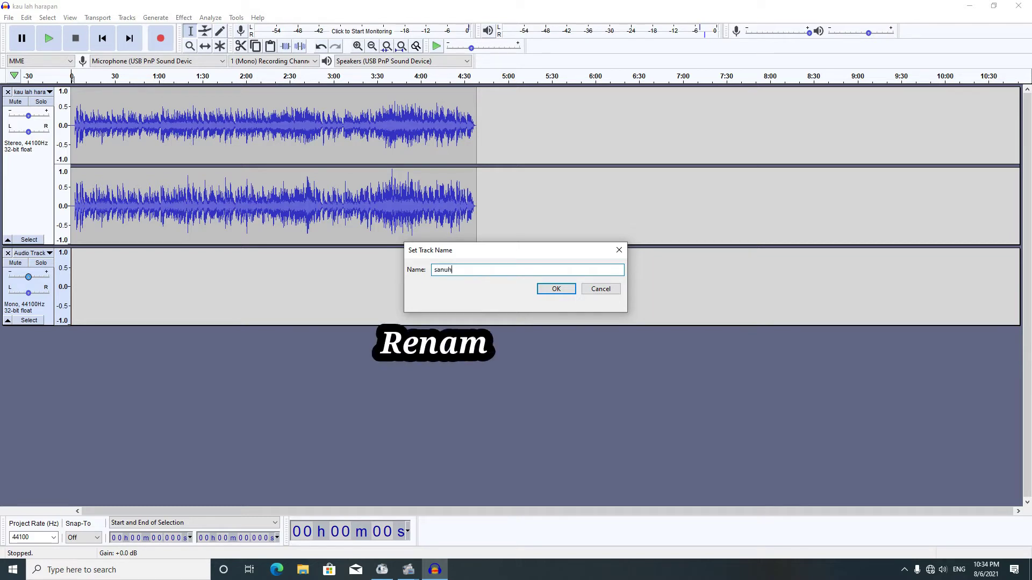
left_click(572, 290)
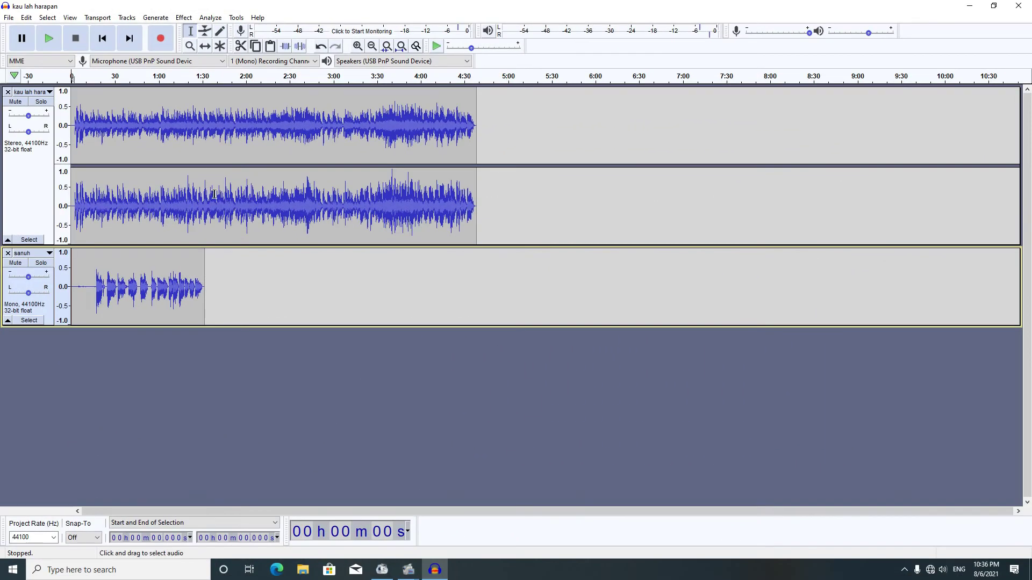
- Capture a Noise Reduction profile from the silent opening of the sanuh track, about the first 17 seconds
left_click_drag(236, 282, 72, 290)
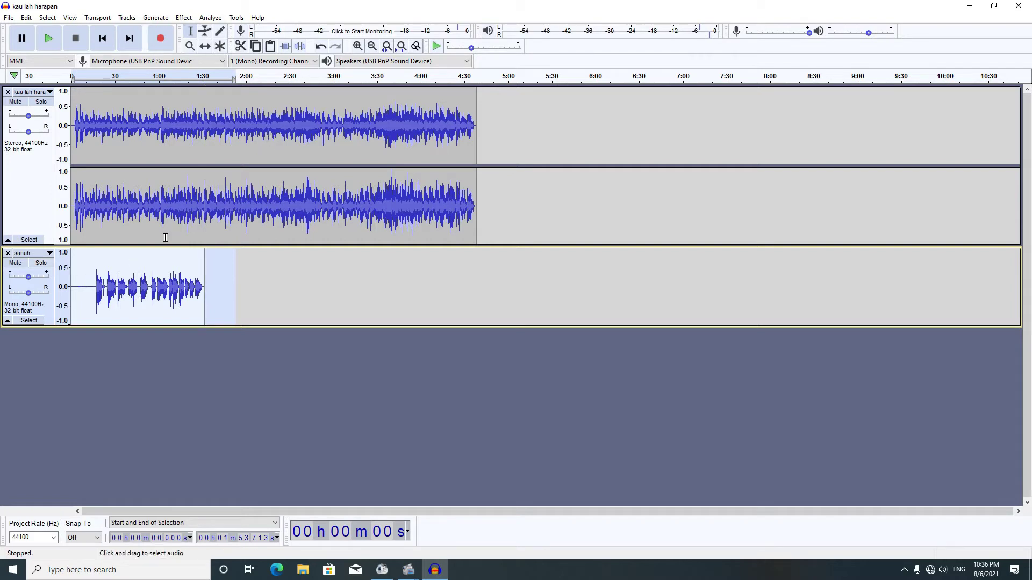
left_click(357, 46)
left_click(358, 46)
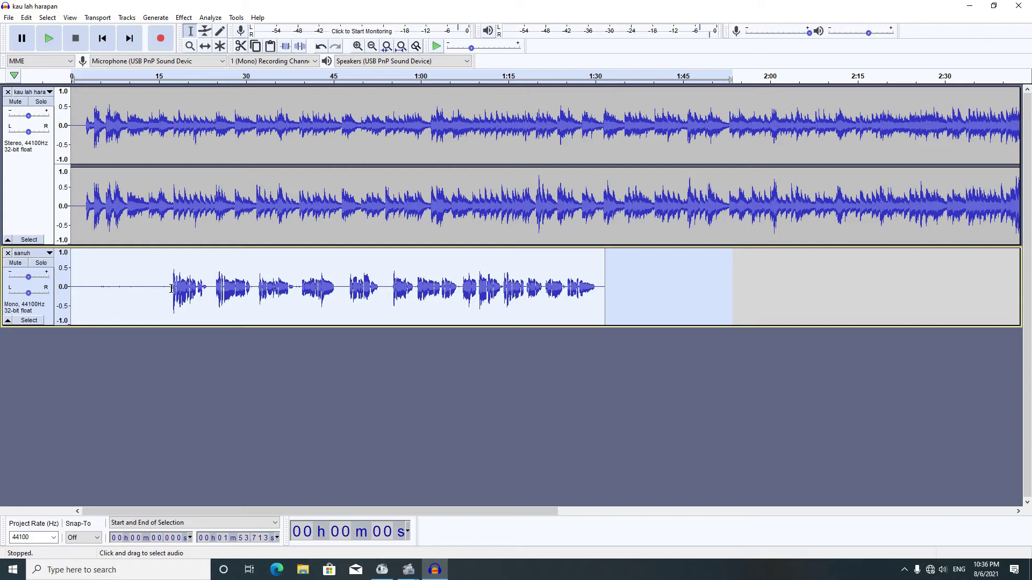
left_click_drag(171, 287, 73, 290)
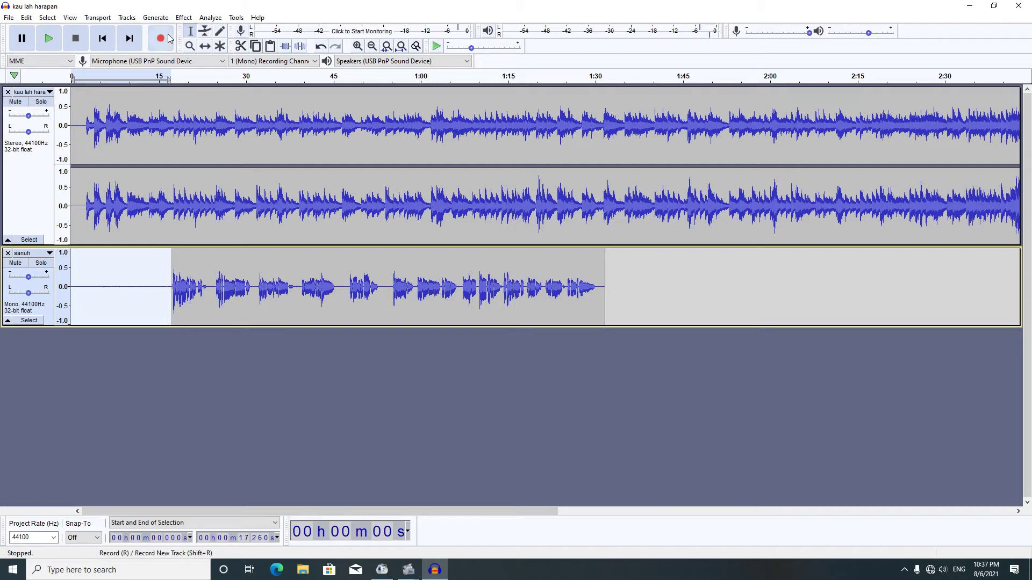
left_click(183, 18)
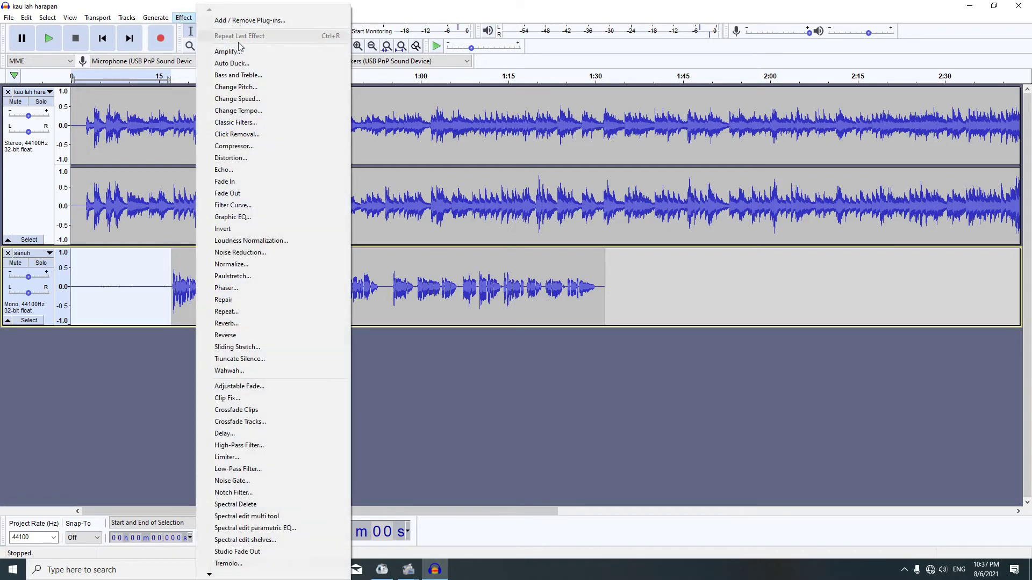
left_click(247, 254)
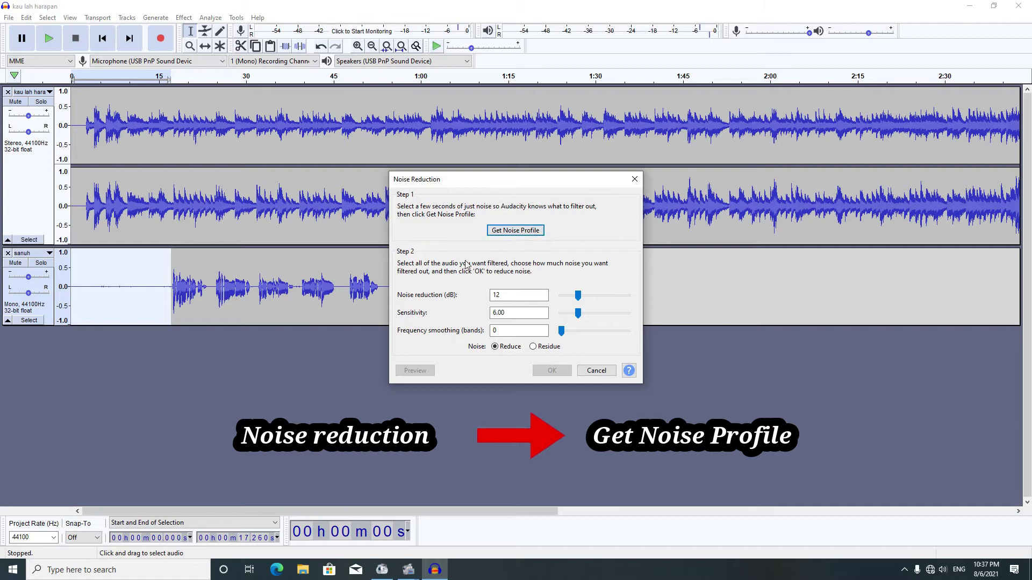
left_click(519, 233)
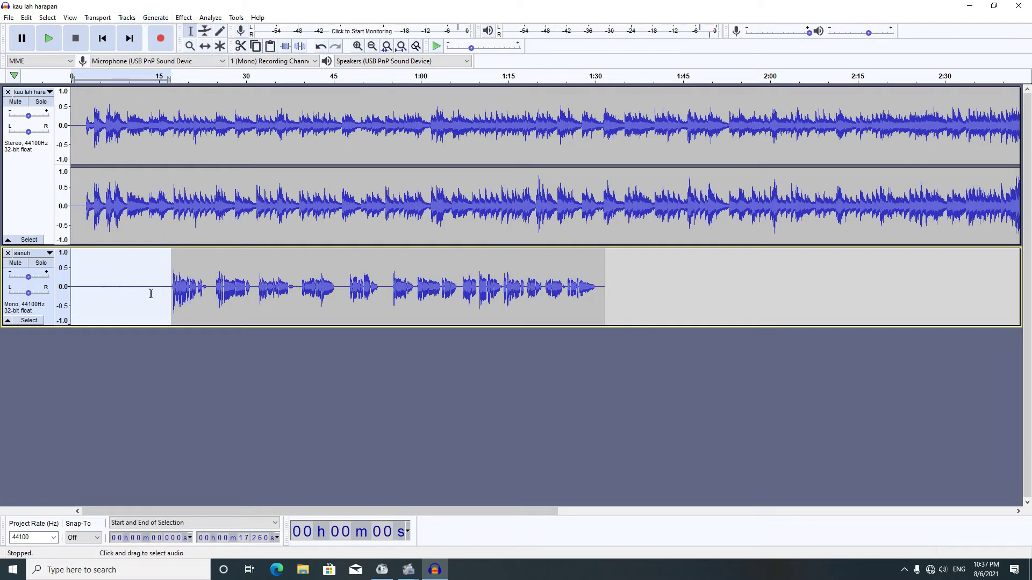
- Apply Noise Reduction to the entire sanuh track at 12 dB with sensitivity 6.00 and frequency smoothing 0
left_click(29, 320)
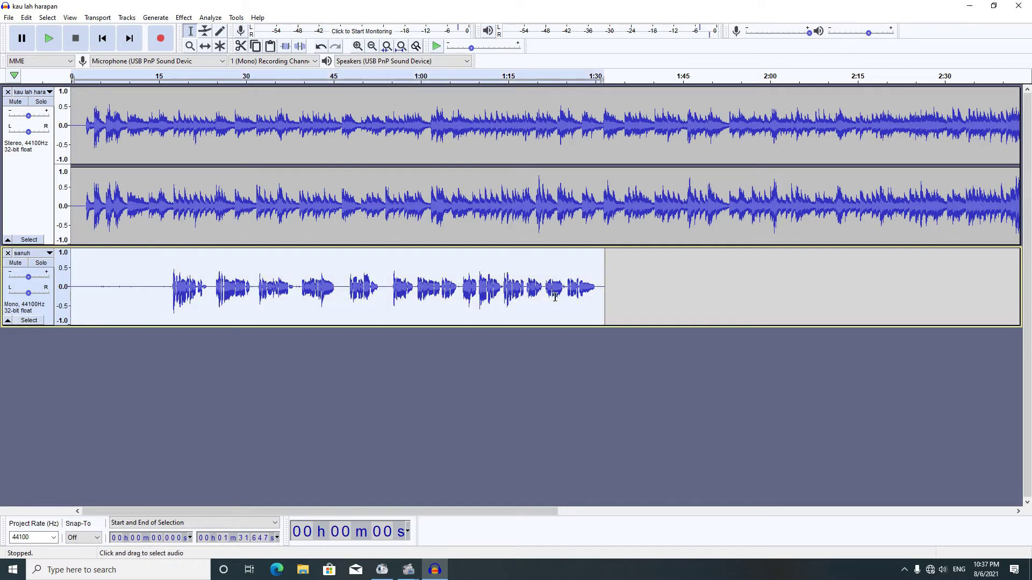
left_click(184, 18)
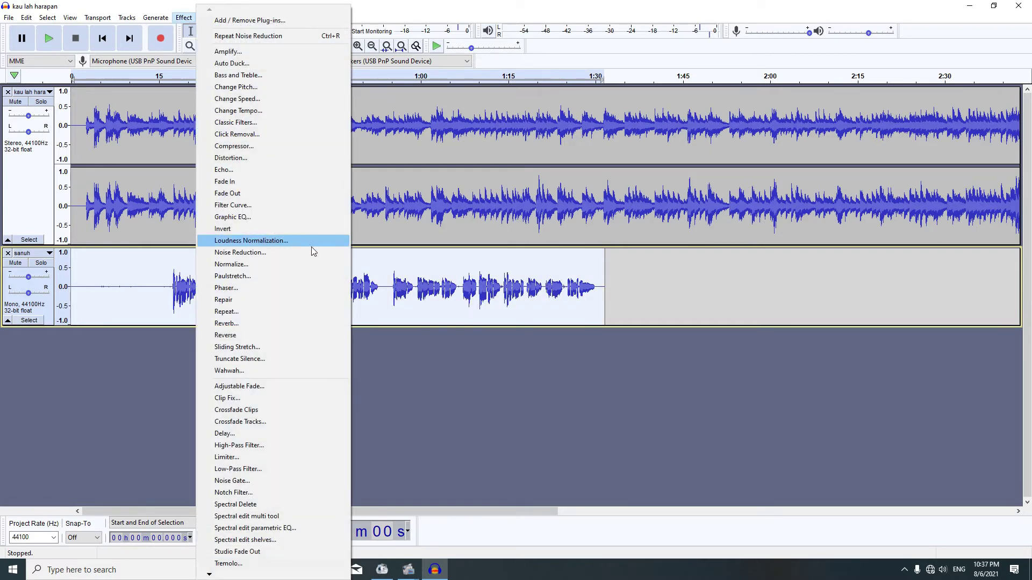
left_click(298, 252)
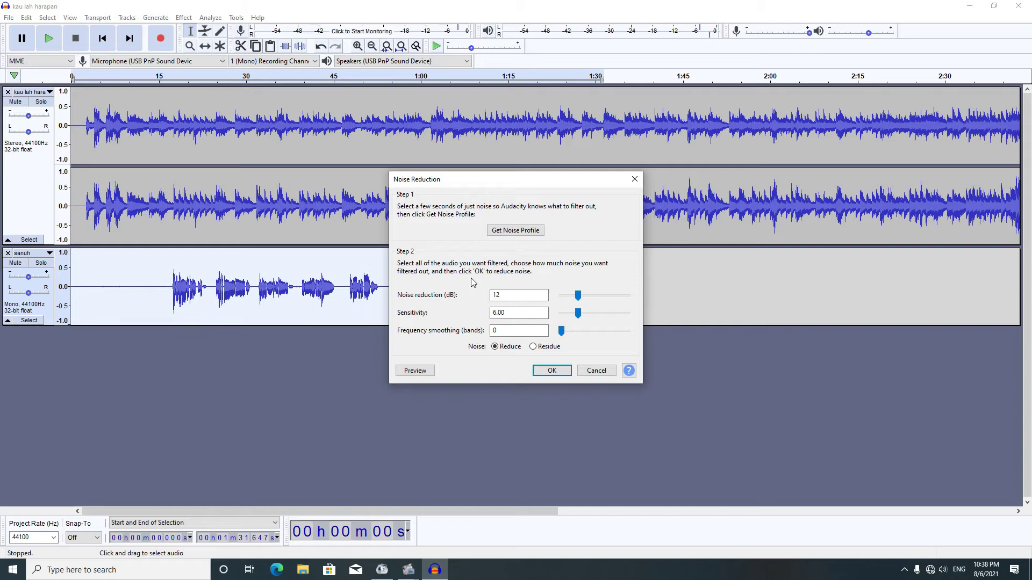
left_click(547, 370)
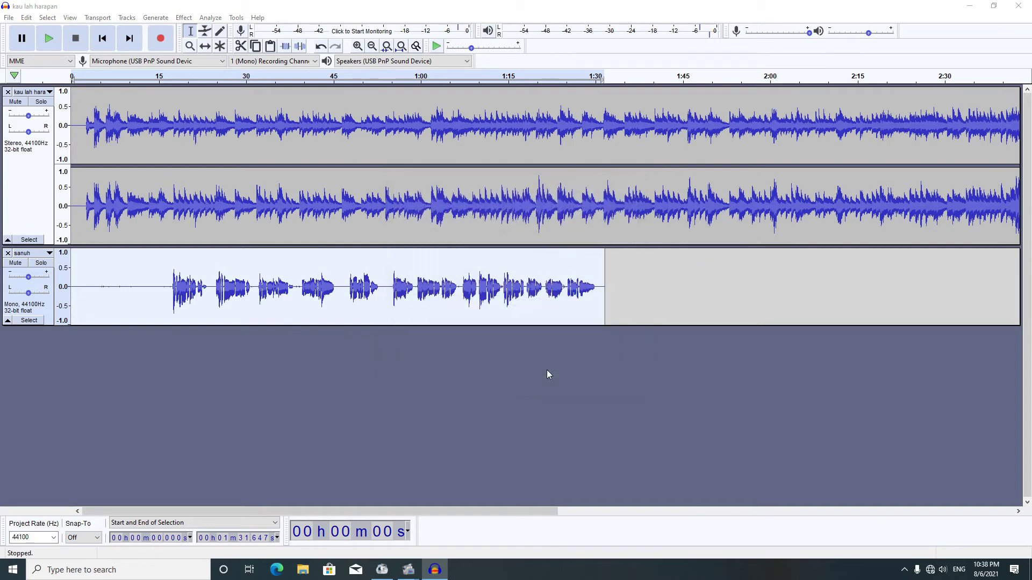
- Apply Noise Reduction a second time to the entire sanuh track with the same settings
left_click(184, 17)
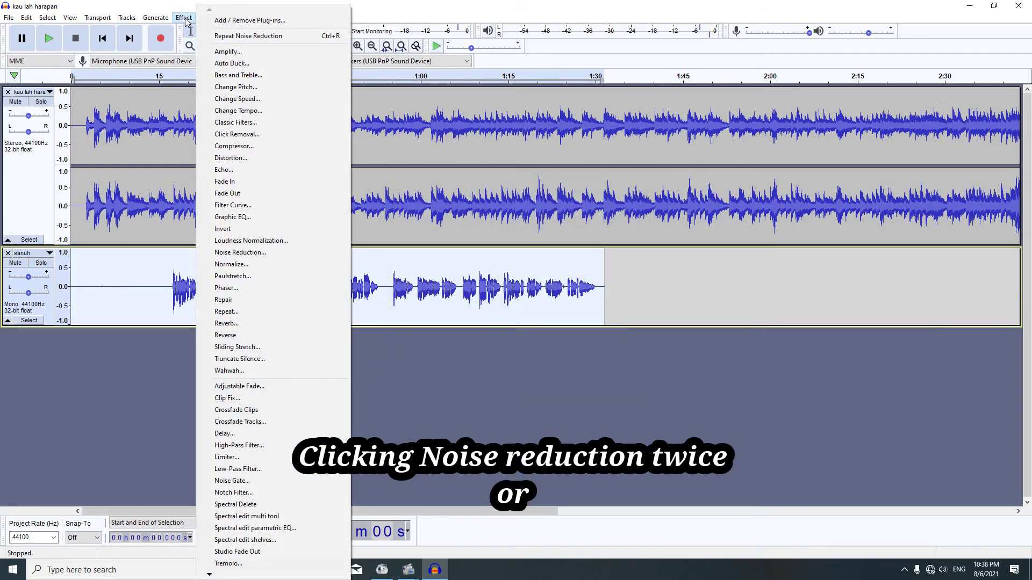
left_click(270, 253)
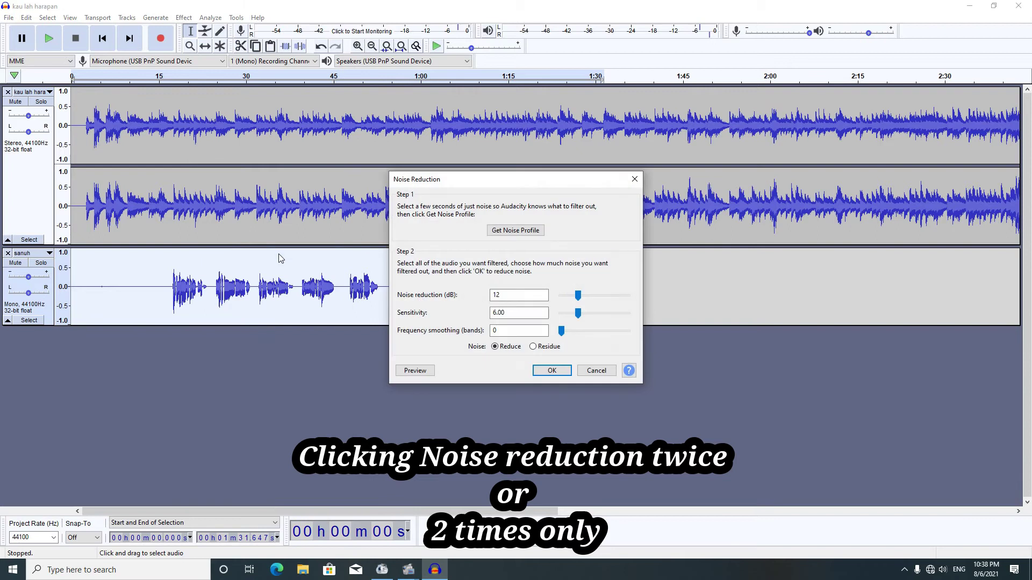
left_click(550, 370)
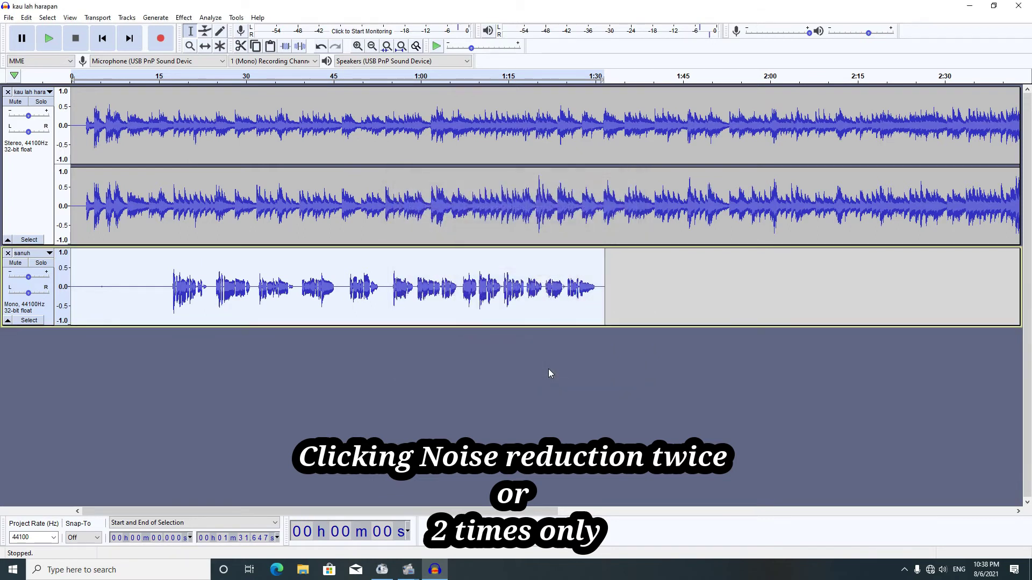
- Play both tracks from about 16 seconds, just before the vocals start, to check the noise-reduced recording, and pause playback
left_click(165, 294)
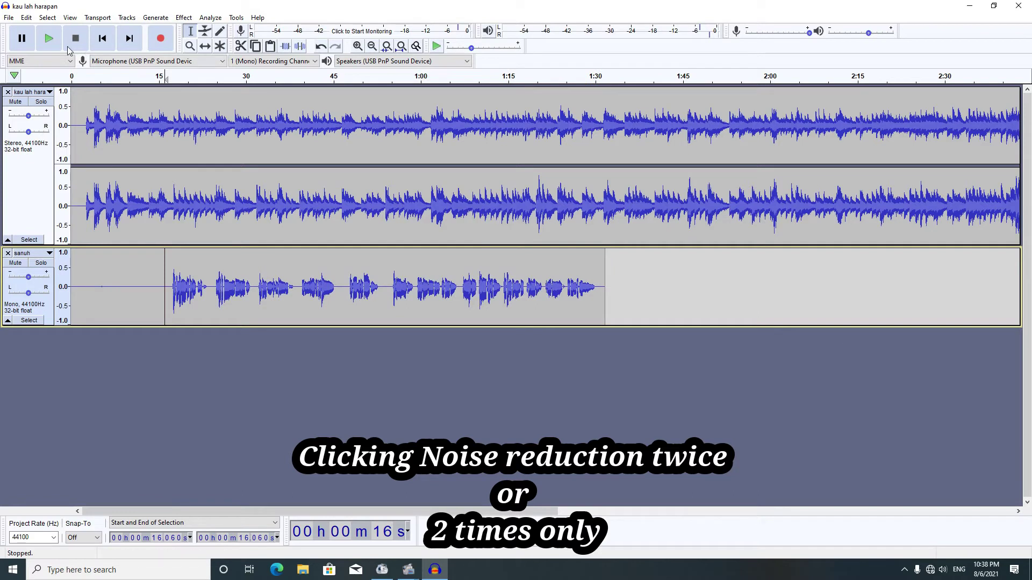
left_click(48, 38)
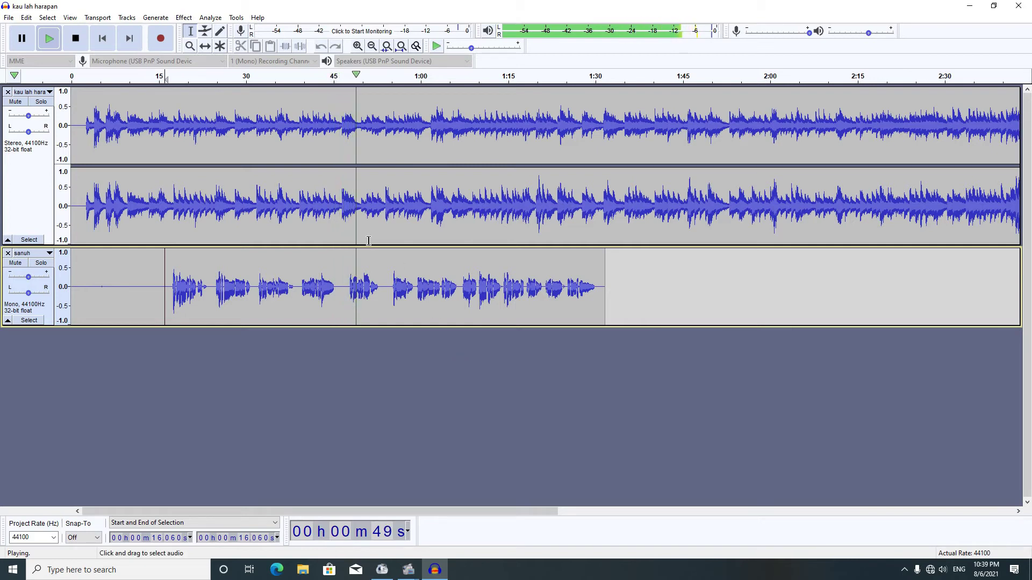
left_click(21, 42)
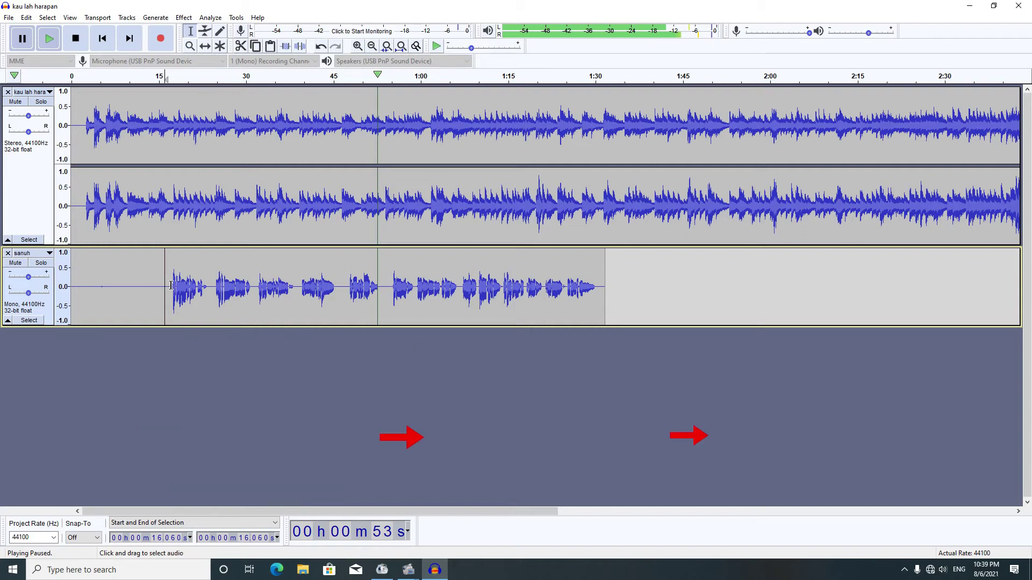
- Stop playback and silence the opening of the sanuh track from 0 to about 17.2 seconds
left_click(358, 46)
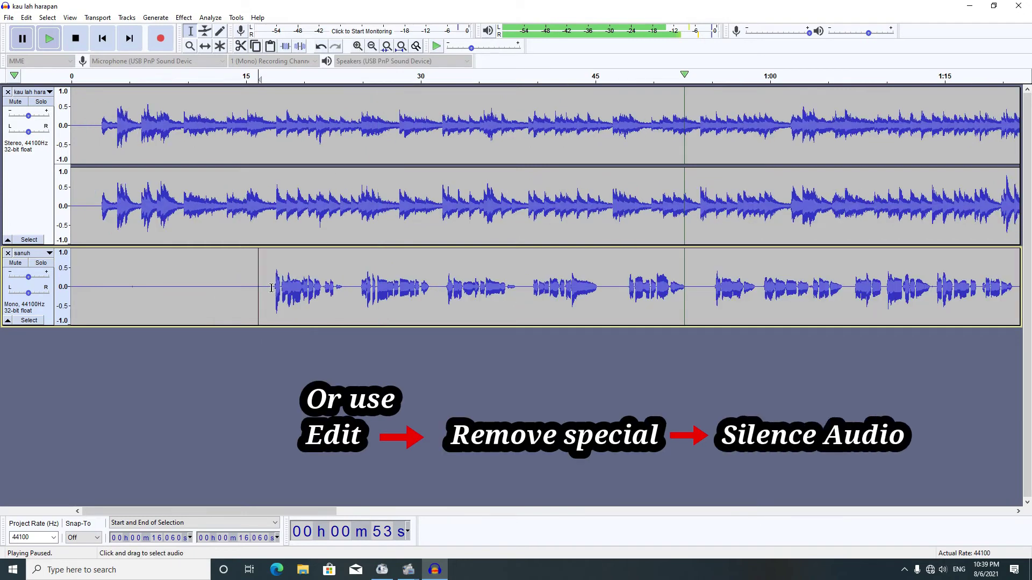
left_click_drag(272, 285, 60, 301)
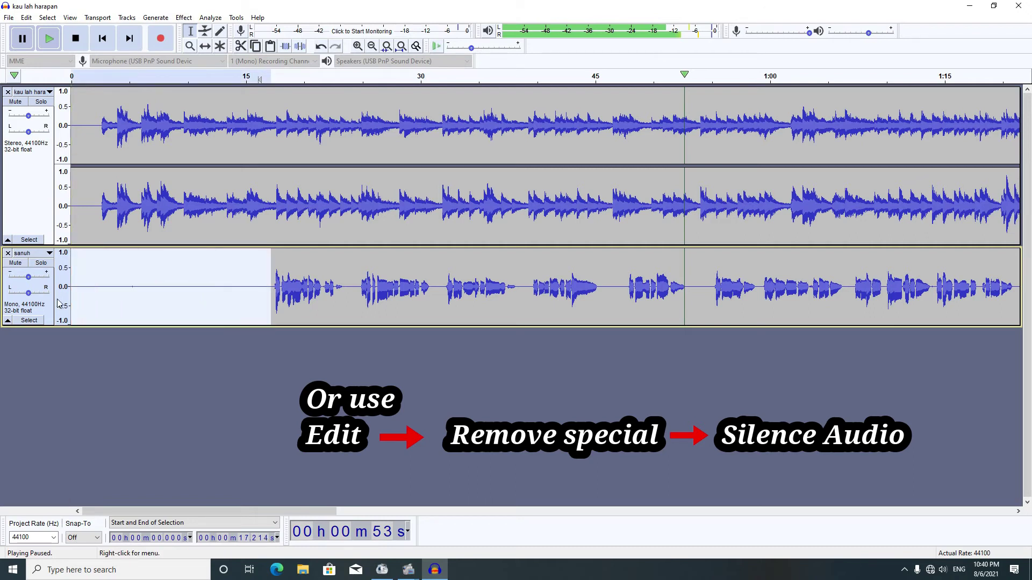
key("space")
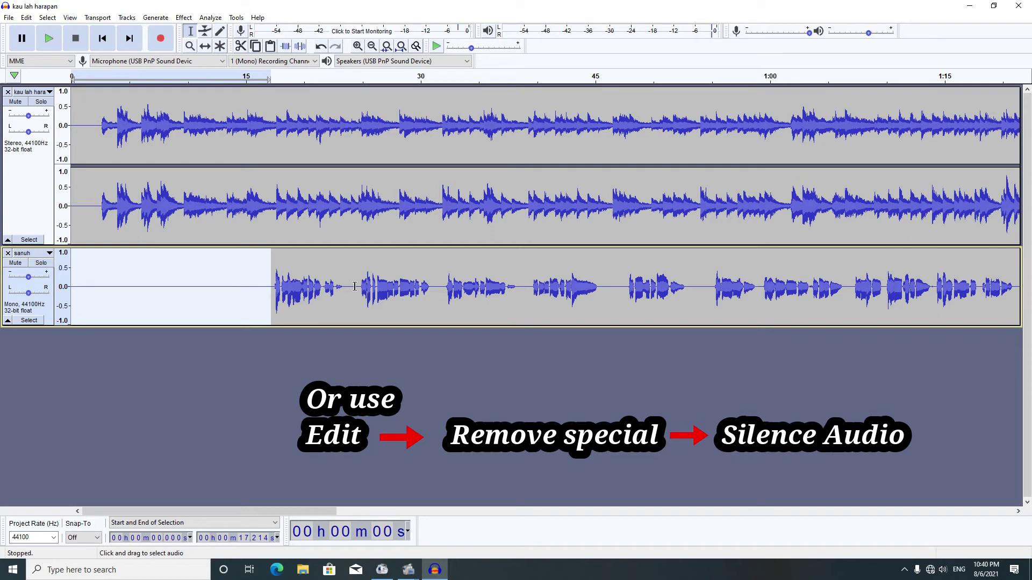
- Silence the gaps between vocal phrases on the sanuh track at about 23–25, 31–32, 38–39.6 and 45–48 seconds
left_click_drag(359, 287, 342, 291)
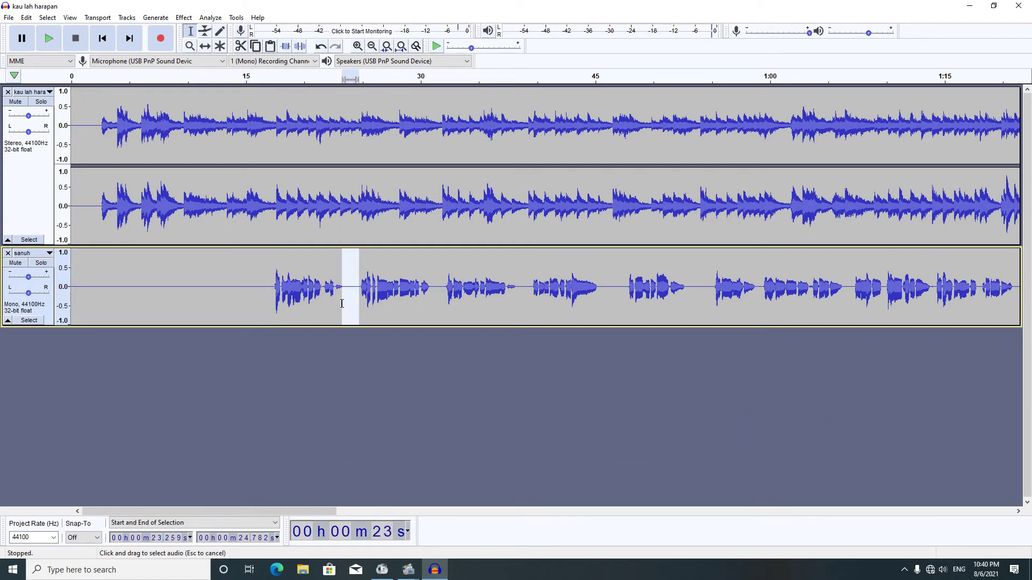
left_click_drag(445, 285, 431, 287)
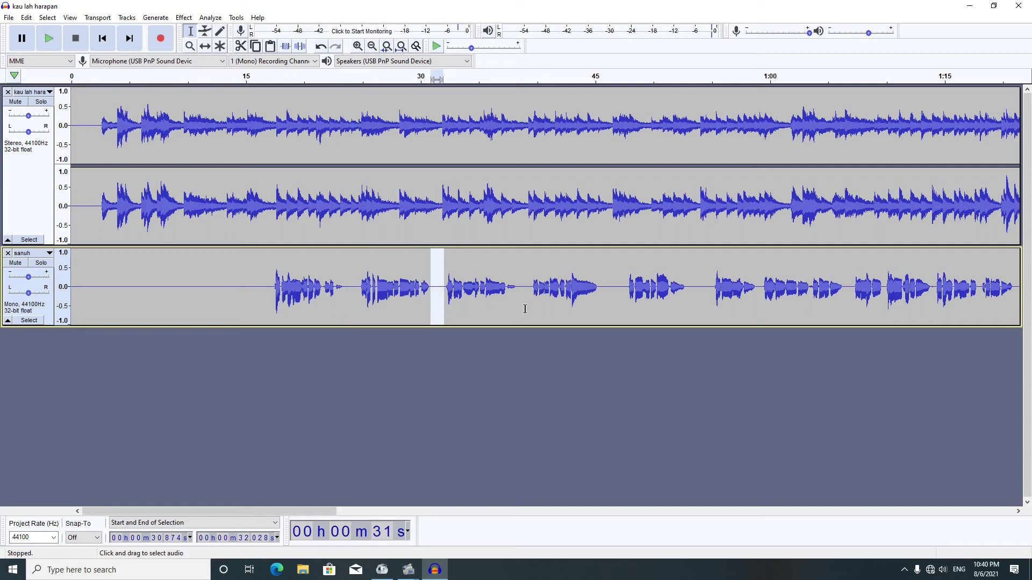
left_click_drag(532, 285, 517, 291)
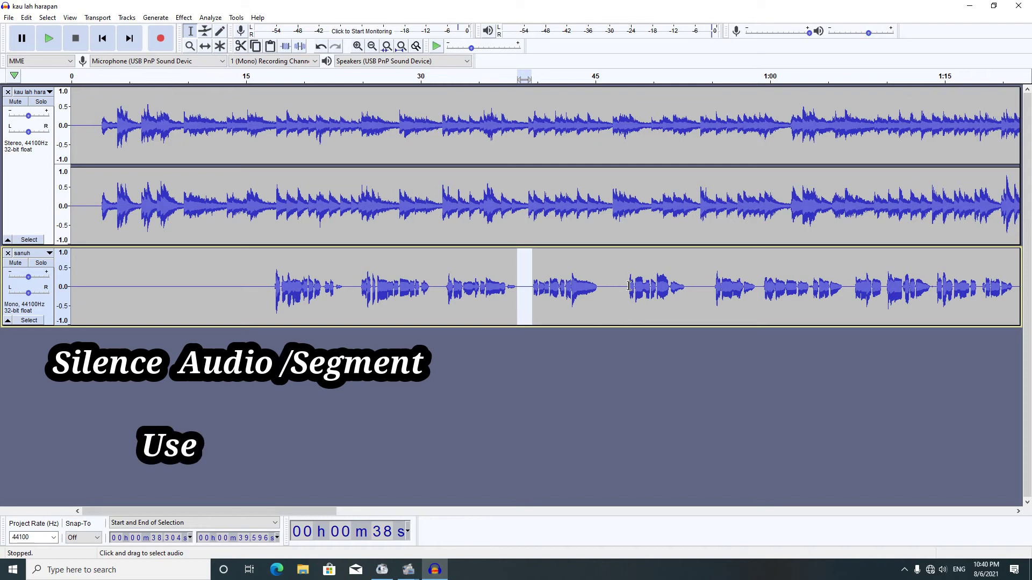
left_click_drag(629, 287, 600, 306)
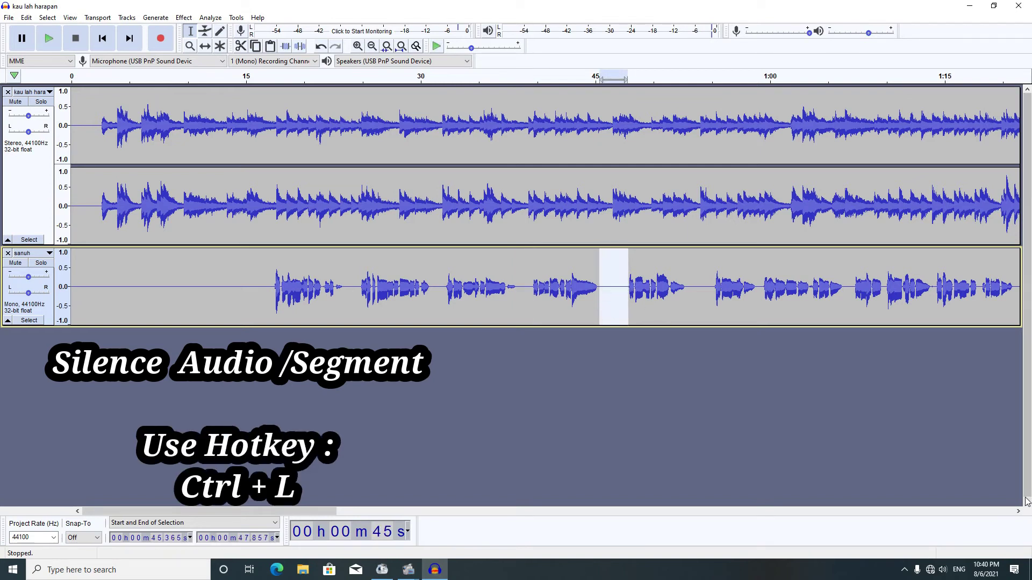
- Silence the next vocal gaps on the sanuh track at about 53–55 seconds, 59 seconds and 1:06–1:07
left_click(1018, 511)
left_click_drag(1018, 512, 1017, 513)
left_click_drag(380, 286, 351, 317)
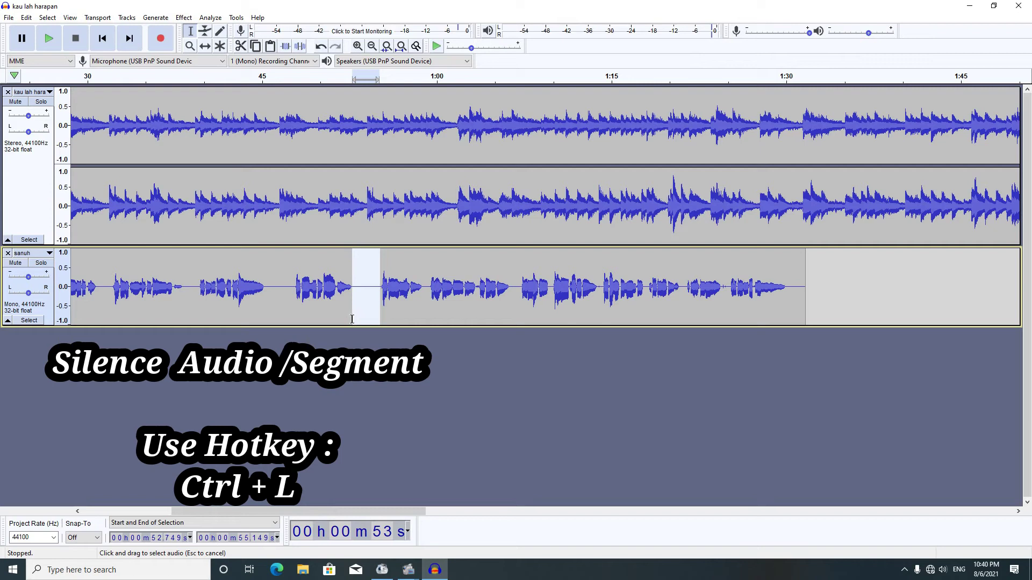
left_click_drag(429, 285, 423, 307)
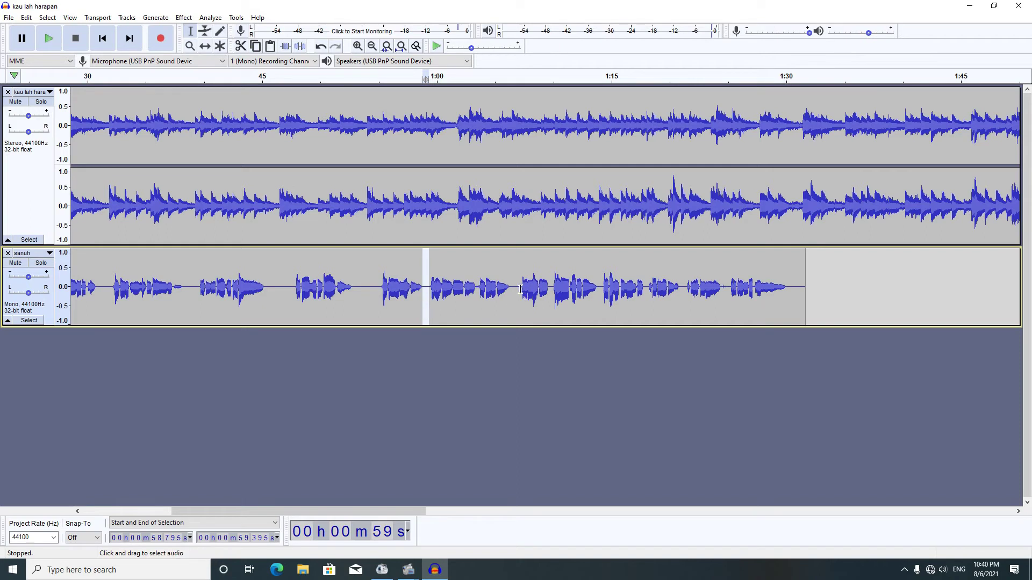
left_click_drag(521, 288, 509, 306)
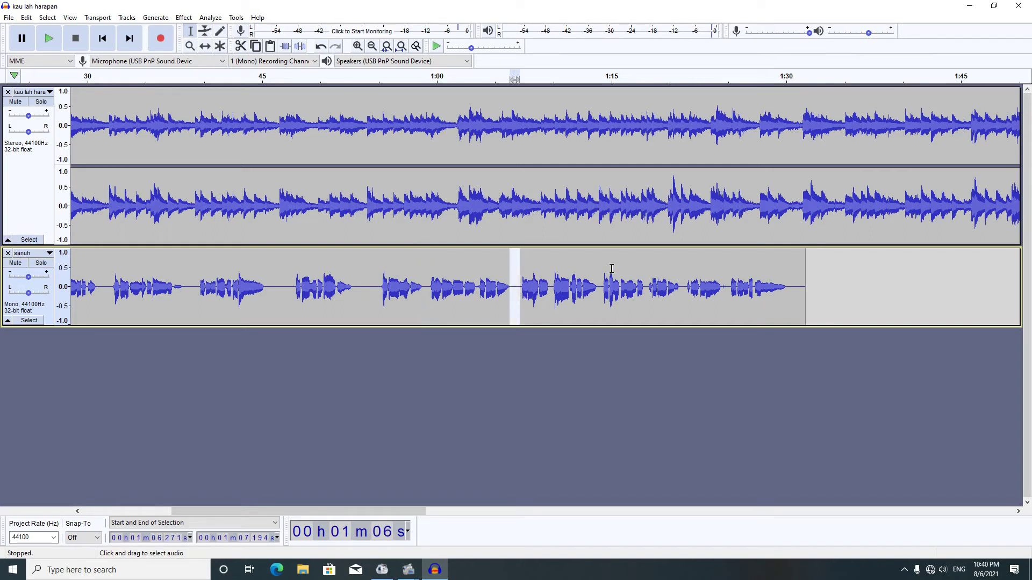
- Silence the short vocal gaps on the sanuh track at about 1:10, 1:14, 1:18 and 1:21
left_click(357, 47)
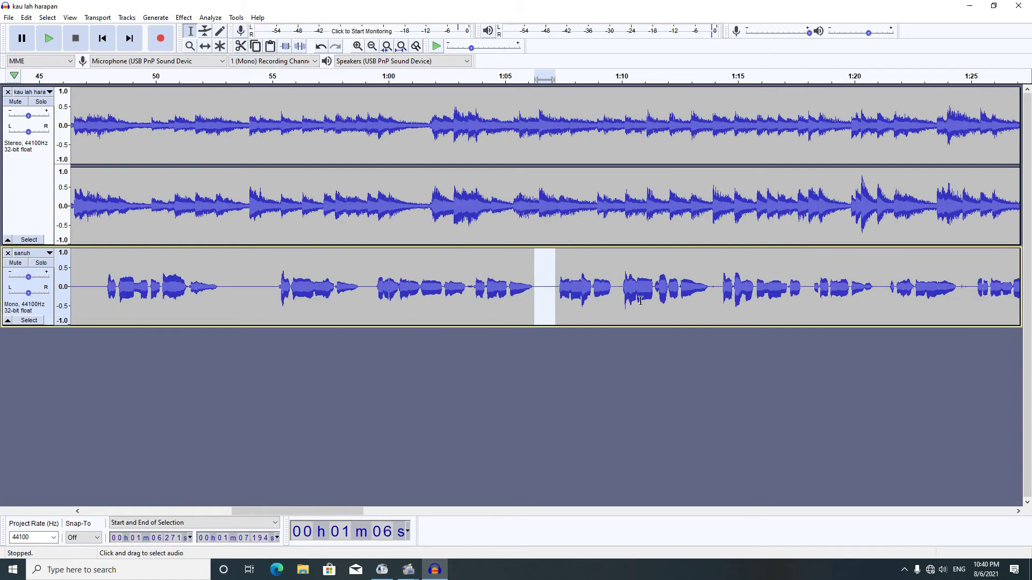
left_click_drag(622, 290, 612, 299)
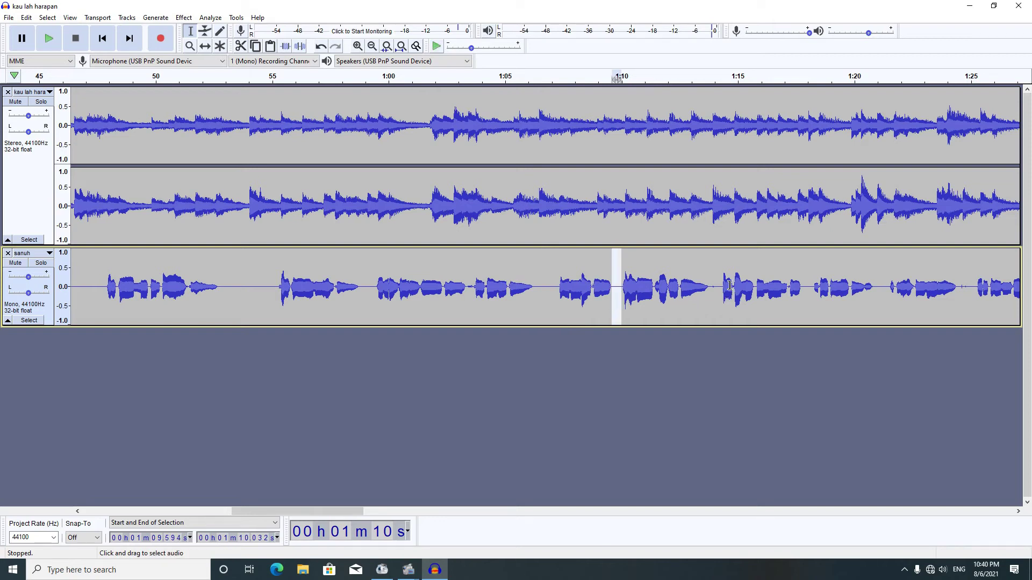
left_click_drag(720, 286, 709, 300)
left_click_drag(813, 287, 801, 288)
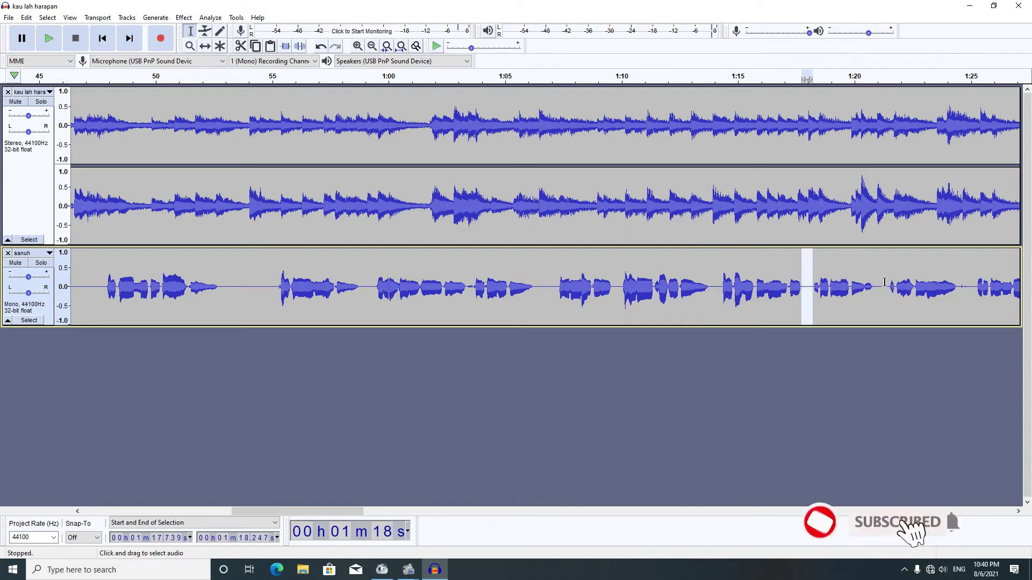
left_click_drag(888, 288, 873, 319)
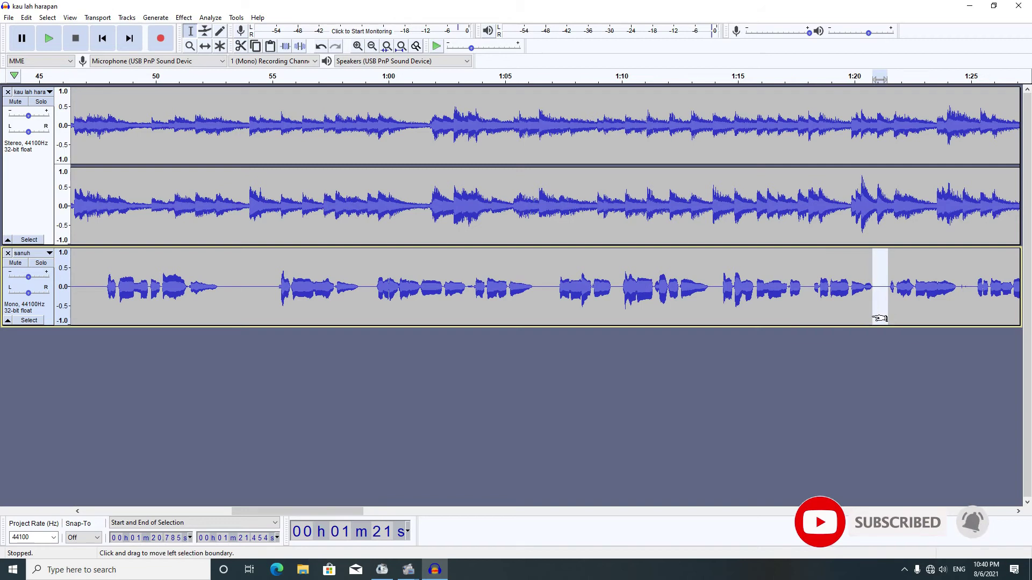
- Silence the remaining sanuh sections: the gap at about 1:24–1:25, the tail after the last phrase, and the short gap at 1:27
left_click(1019, 511)
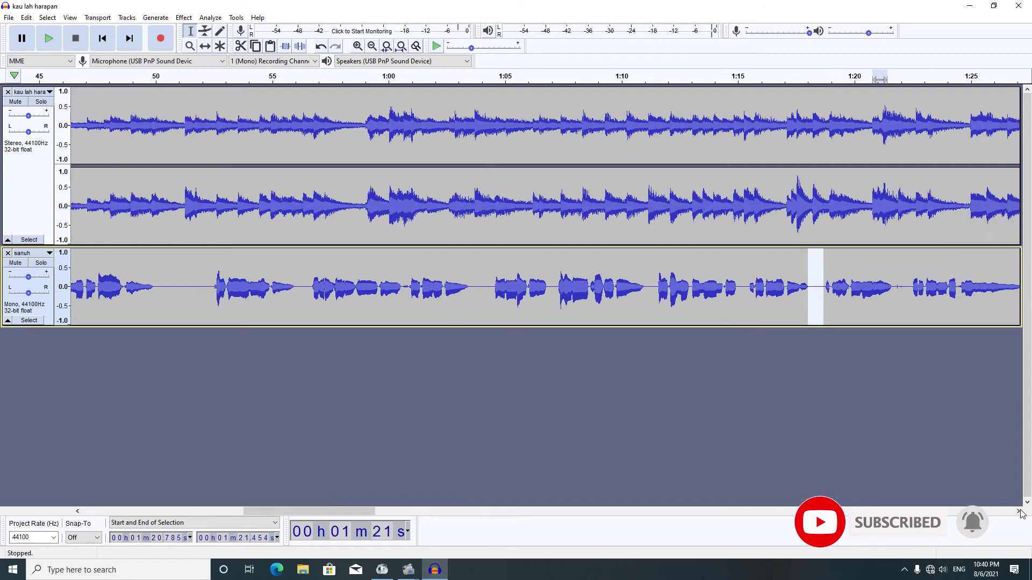
left_click(1019, 511)
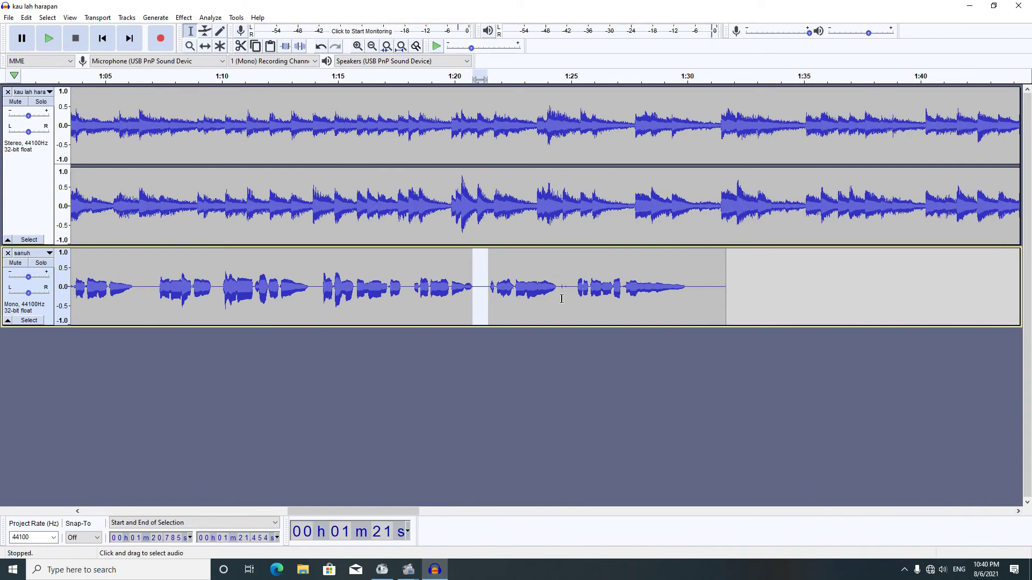
left_click_drag(576, 287, 558, 309)
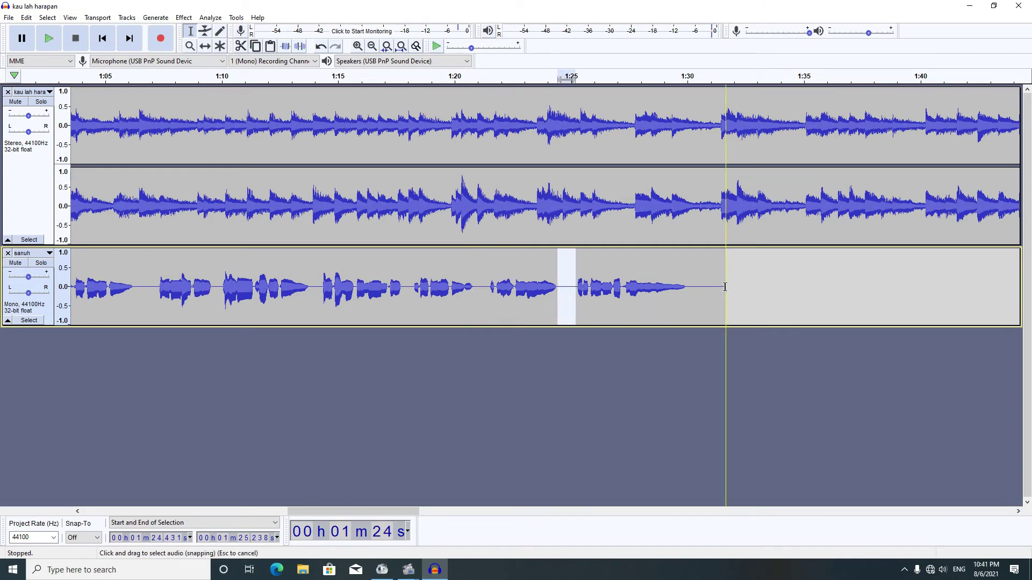
left_click_drag(724, 300, 686, 315)
left_click_drag(625, 295, 621, 299)
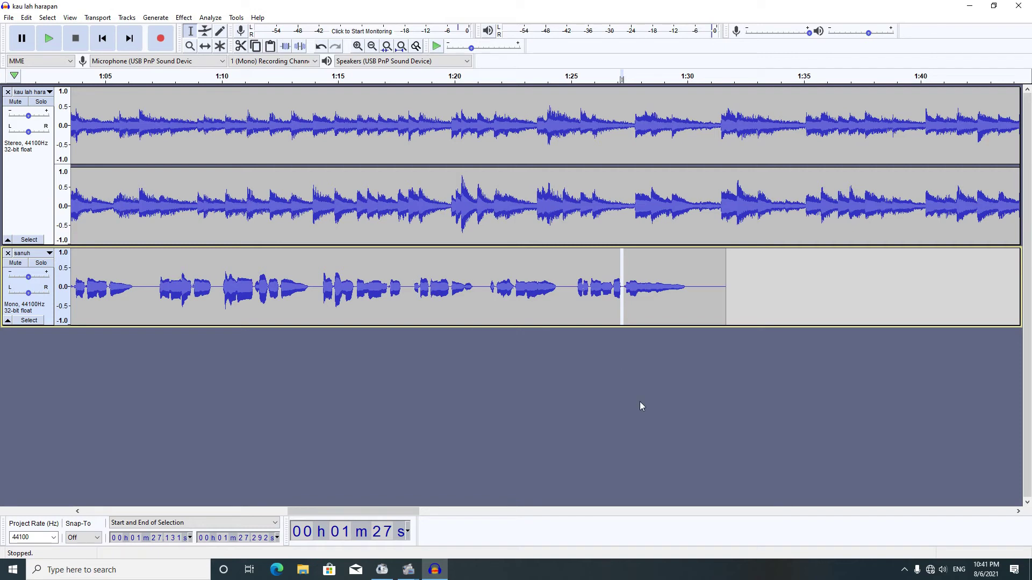
- Play both tracks from about 15 seconds to check the silenced vocal recording, and stop playback
left_click_drag(324, 511, 118, 511)
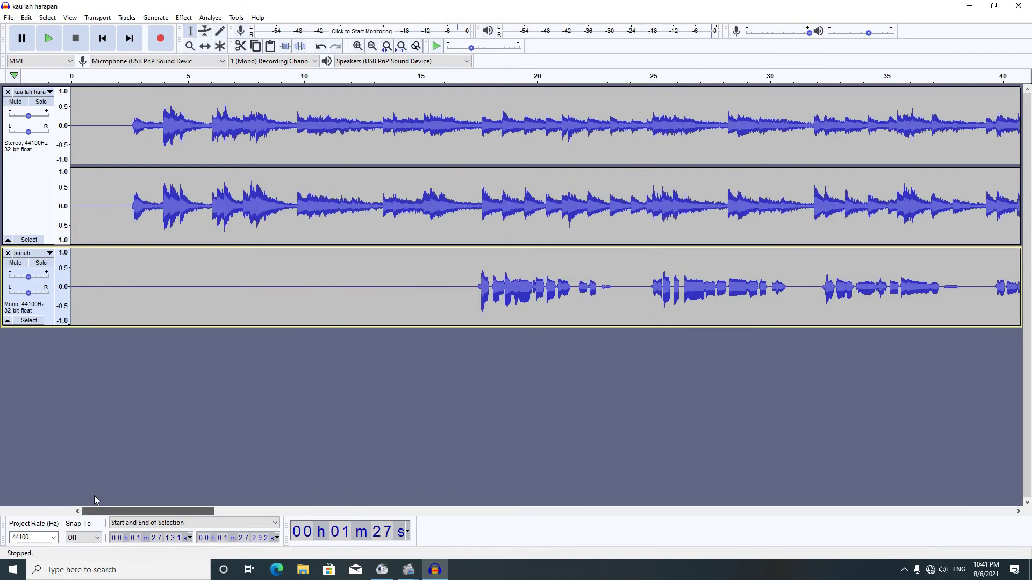
left_click(372, 46)
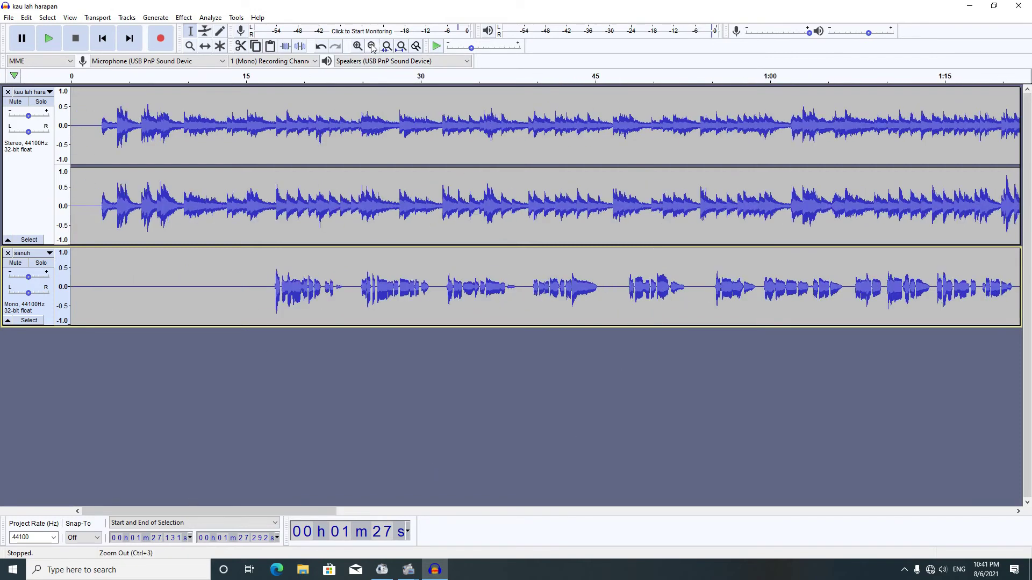
left_click(372, 47)
left_click(372, 46)
left_click(105, 297)
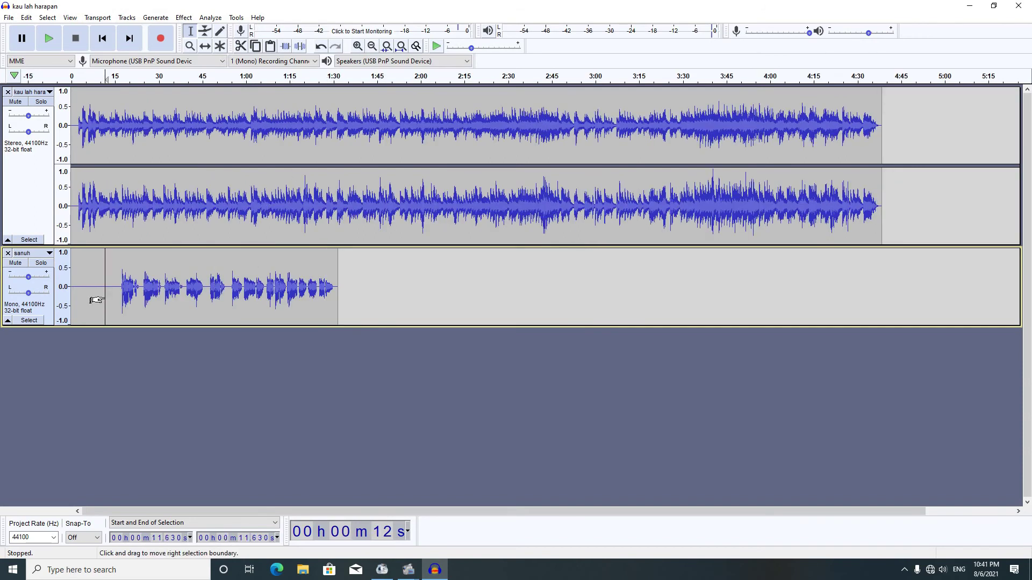
left_click(115, 293)
left_click(55, 45)
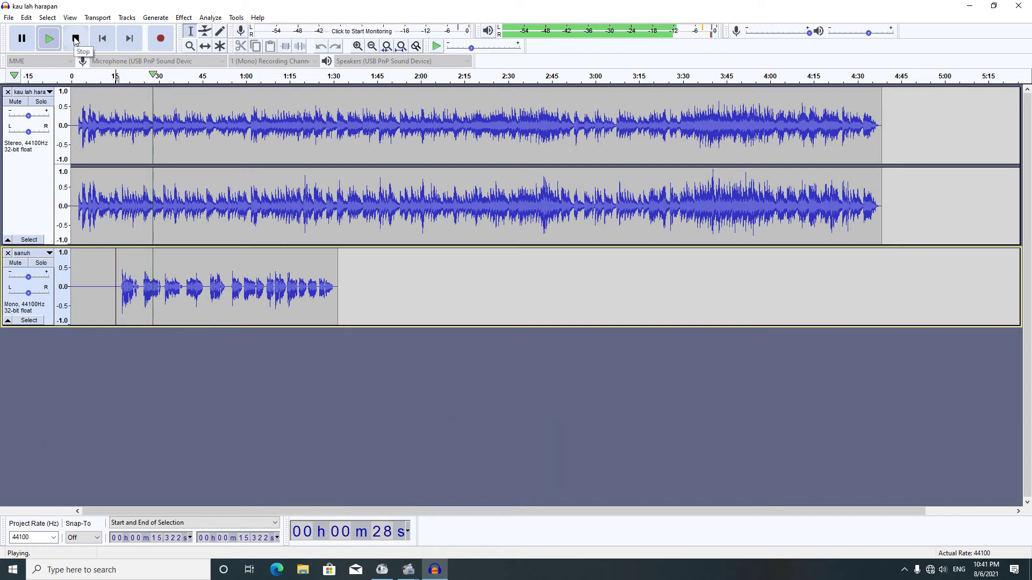
left_click(75, 39)
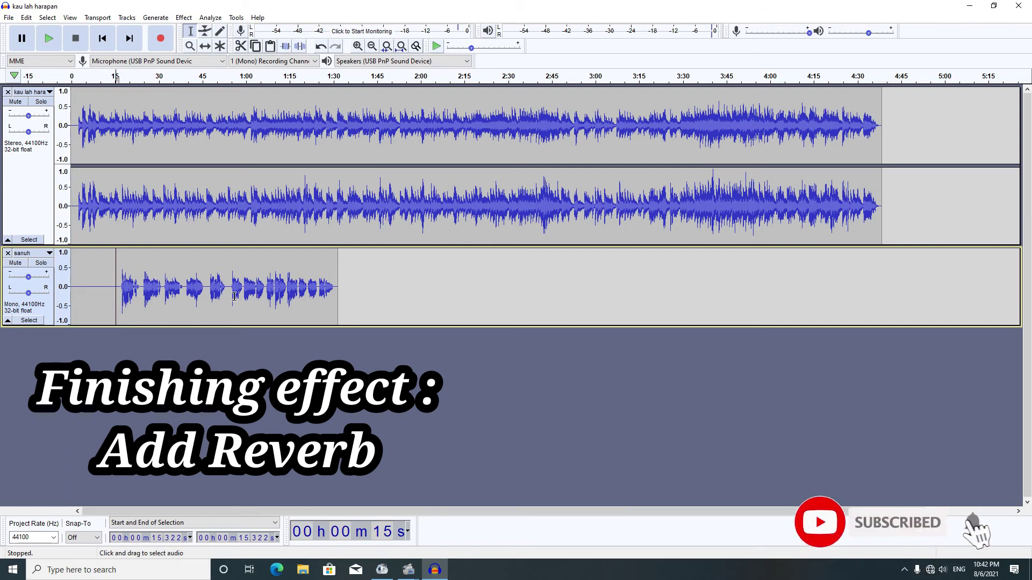
- Apply Reverb to the sanuh track: room size 100, pre-delay 0, reverberance and damping 50, tone low 100, high 0, gains -1, stereo width 100
left_click(37, 321)
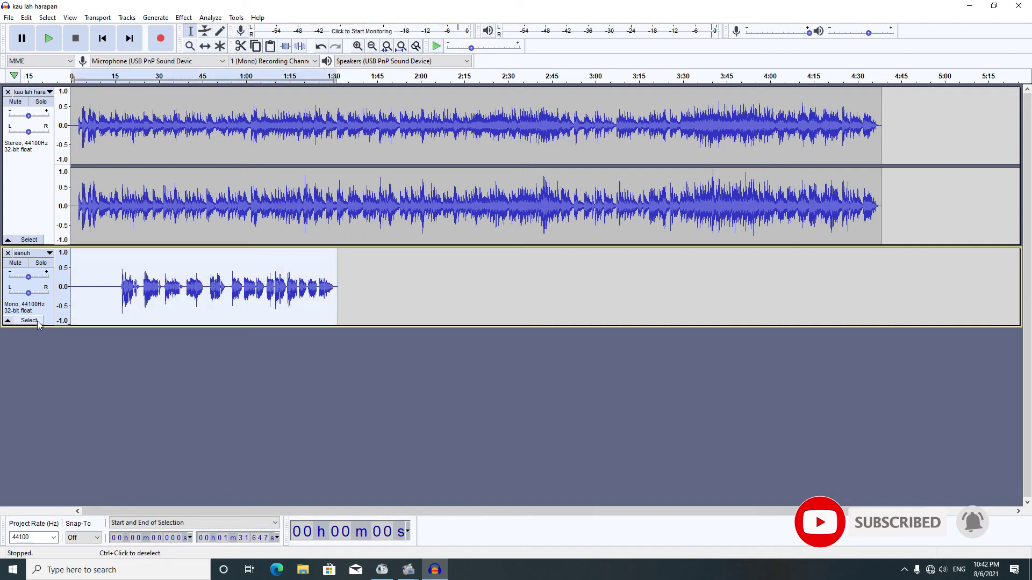
left_click(184, 17)
left_click(273, 323)
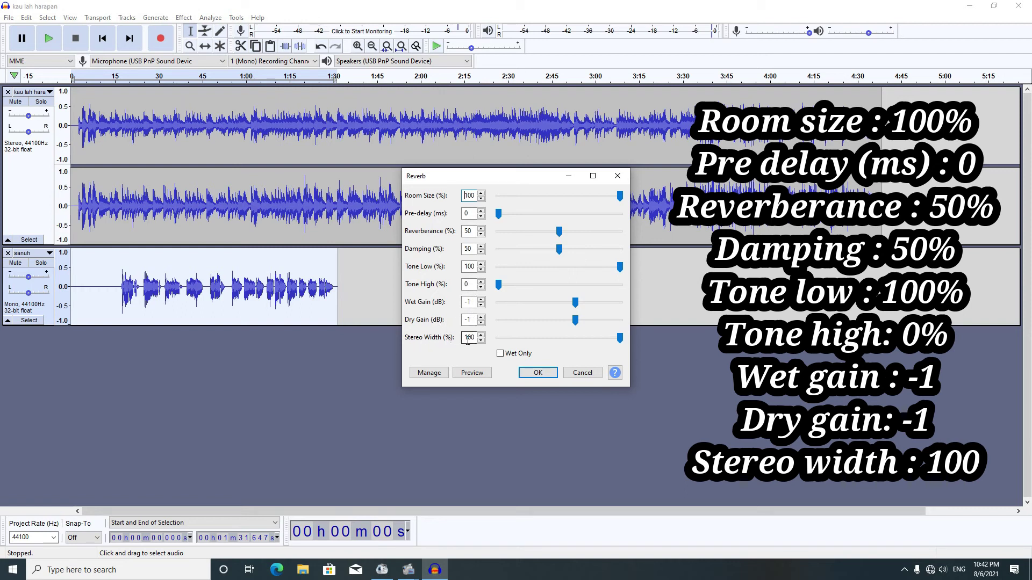
left_click(537, 373)
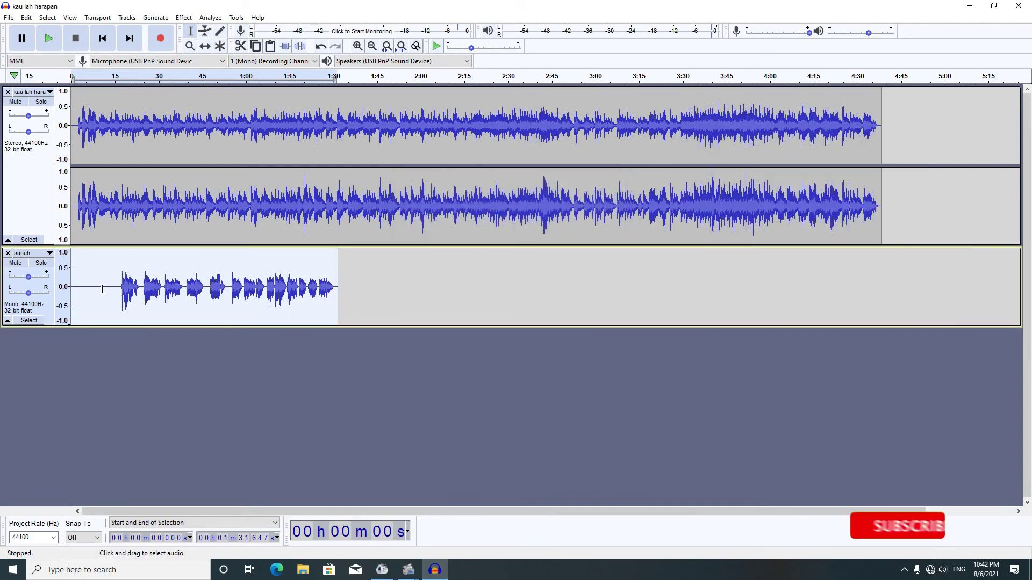
- Play both tracks from about 14 seconds to check the vocals with reverb
left_click(112, 291)
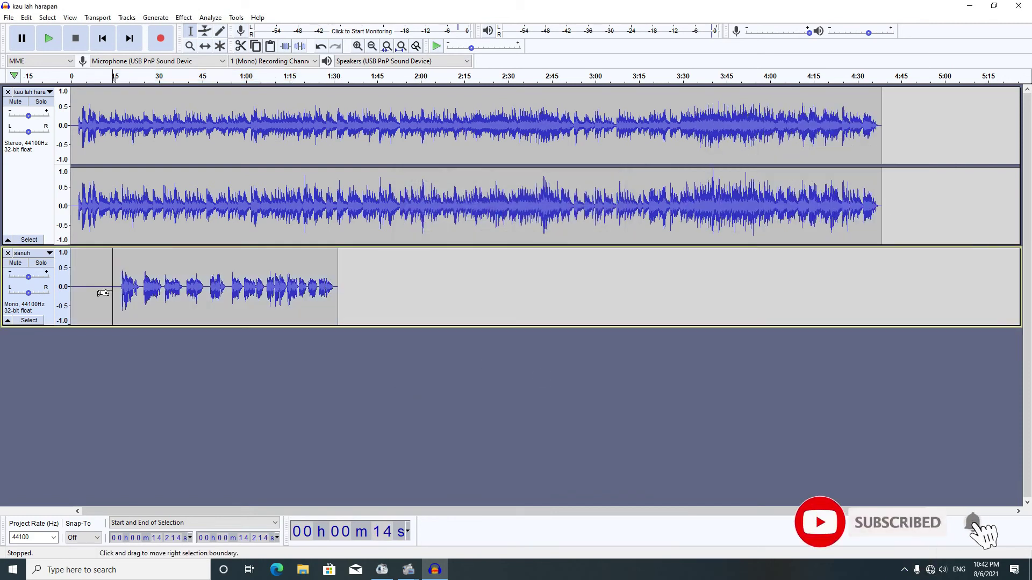
left_click(49, 37)
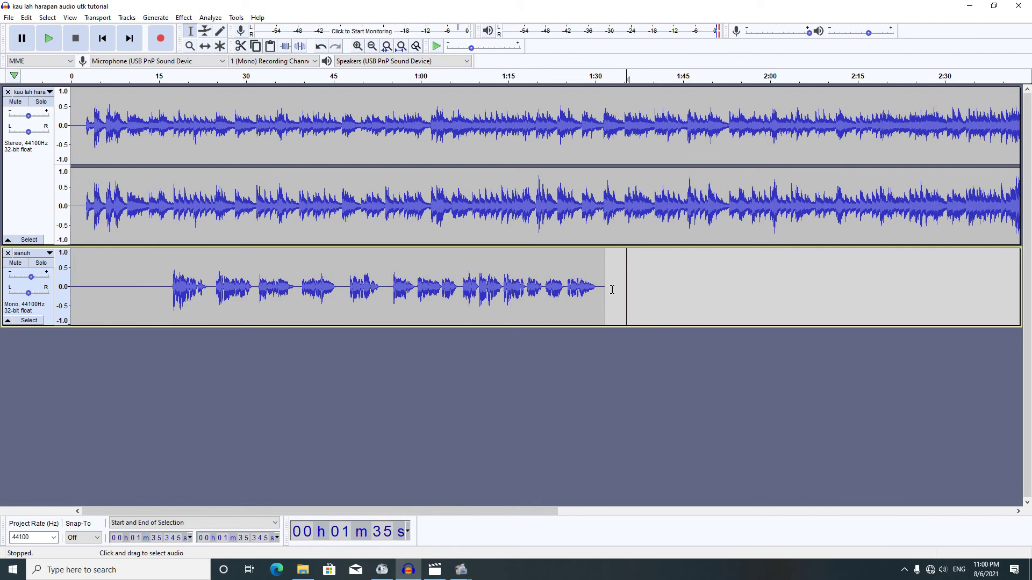
- Export the mix as an MP3 to the Desktop, named kau lah harapan audio utk tutorial, with the Standard 170-210 kbps preset and joint stereo
left_click(9, 18)
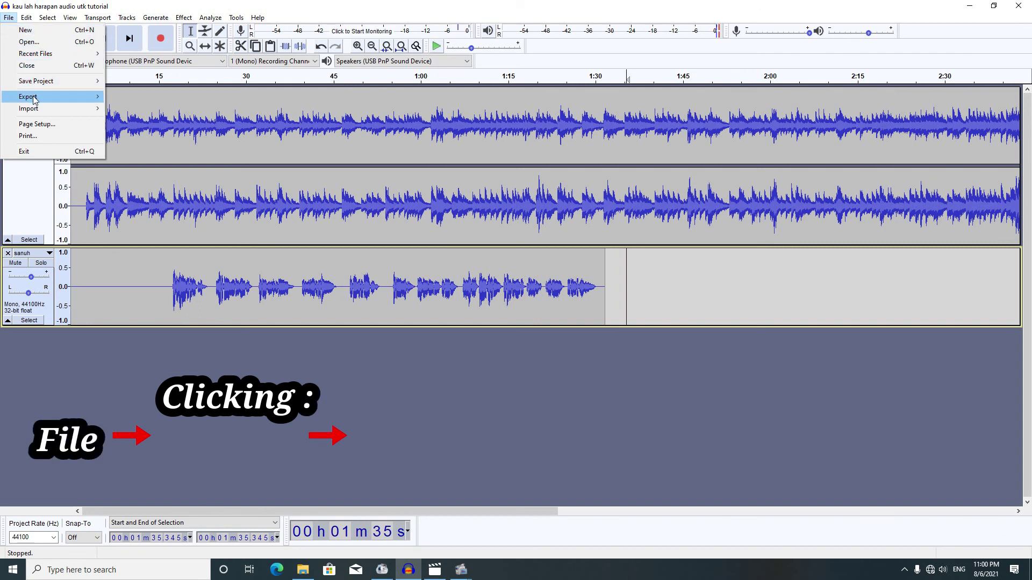
mouse_move(34, 99)
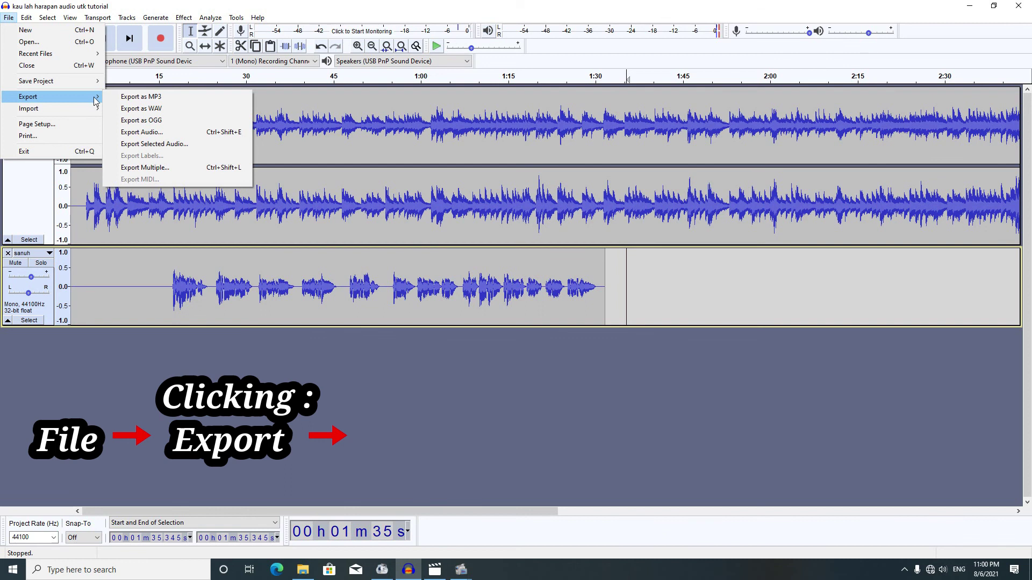
left_click(151, 100)
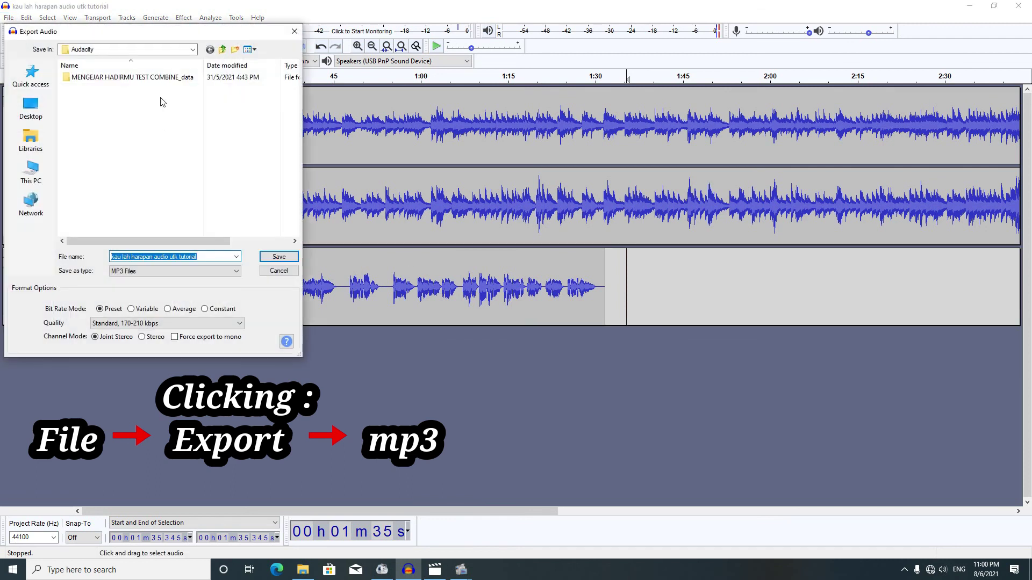
left_click(37, 109)
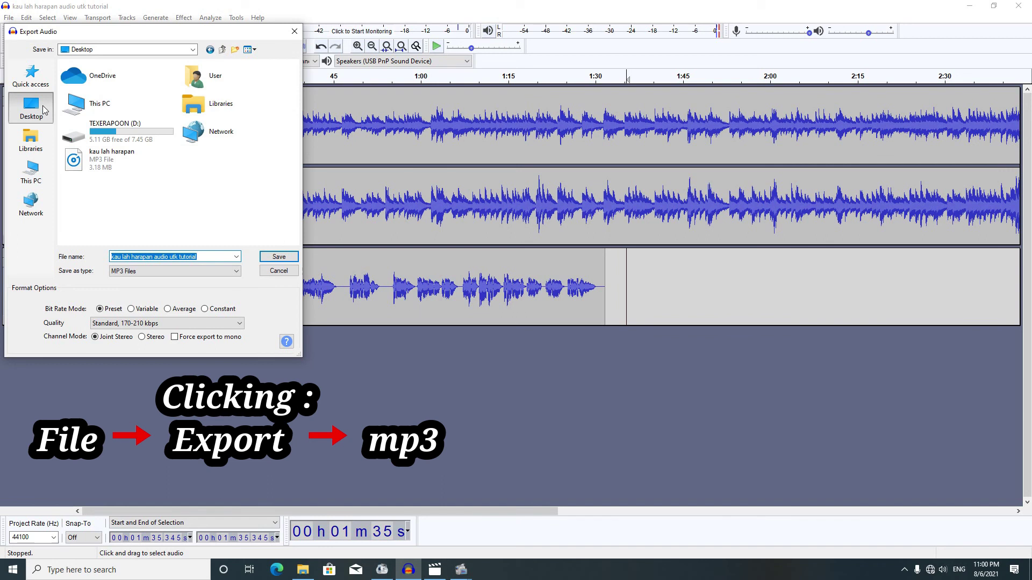
left_click(211, 256)
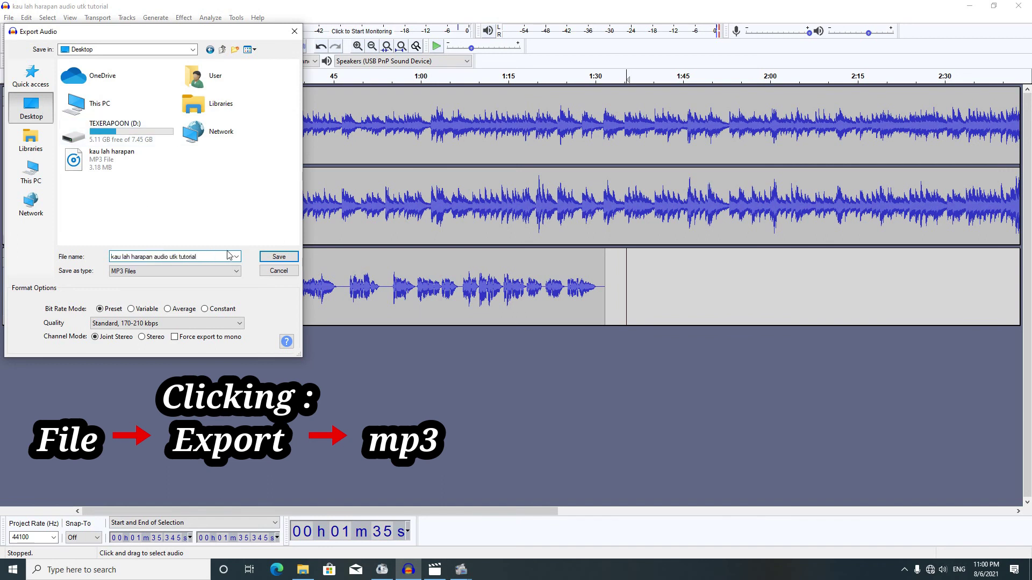
left_click_drag(227, 256, 102, 254)
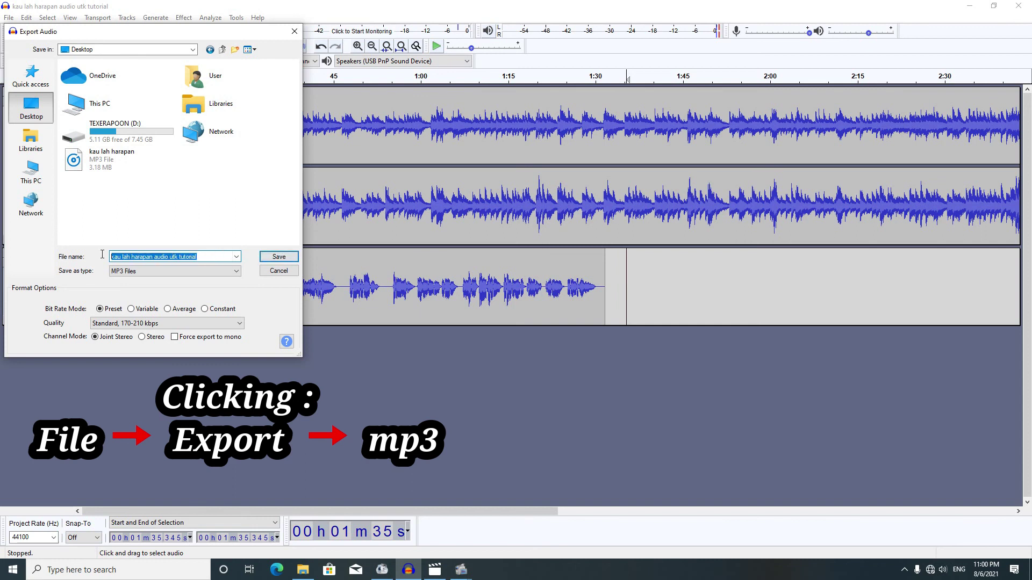
left_click(207, 255)
left_click(270, 258)
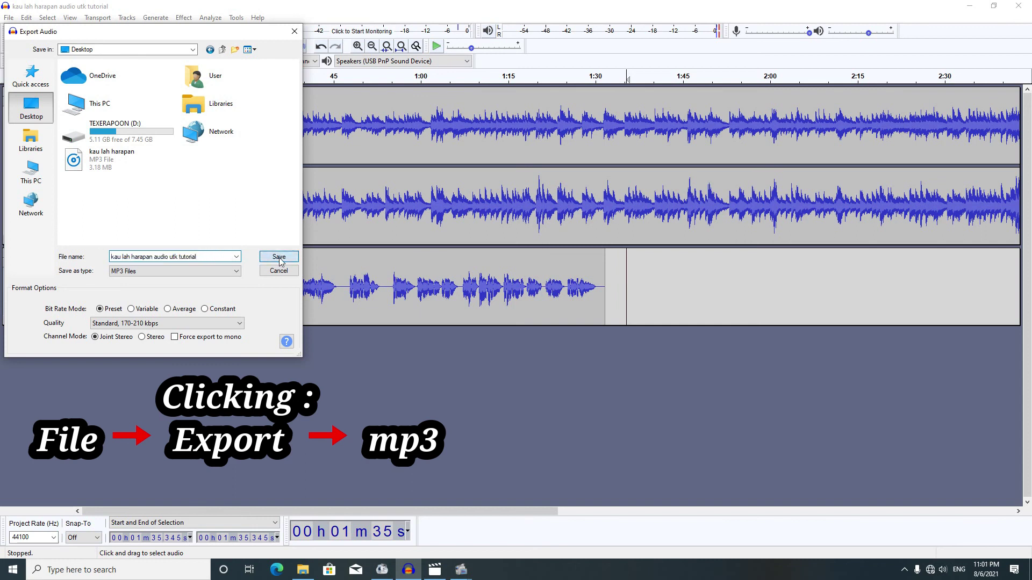
left_click(539, 304)
left_click(566, 399)
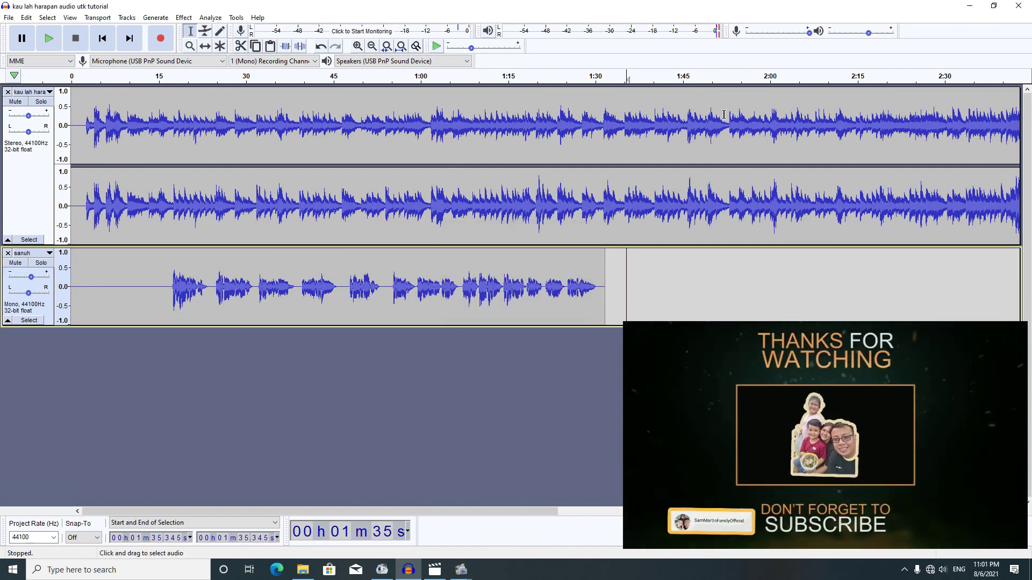
- Close the project and the Screen Record folder window, and open the exported kau lah harapan audio utk tutorial file on the desktop
left_click(1018, 6)
left_click(539, 280)
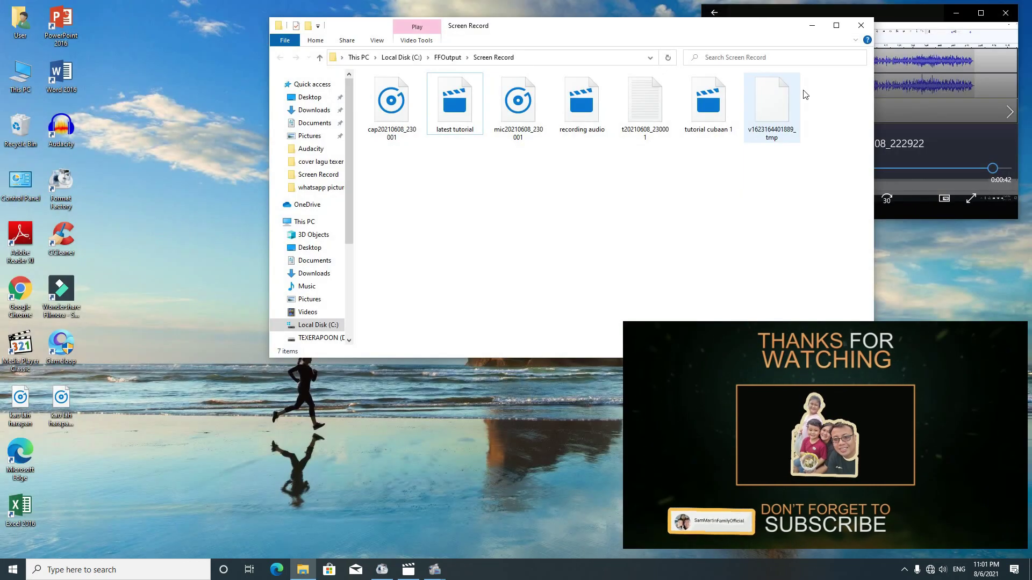
left_click(860, 23)
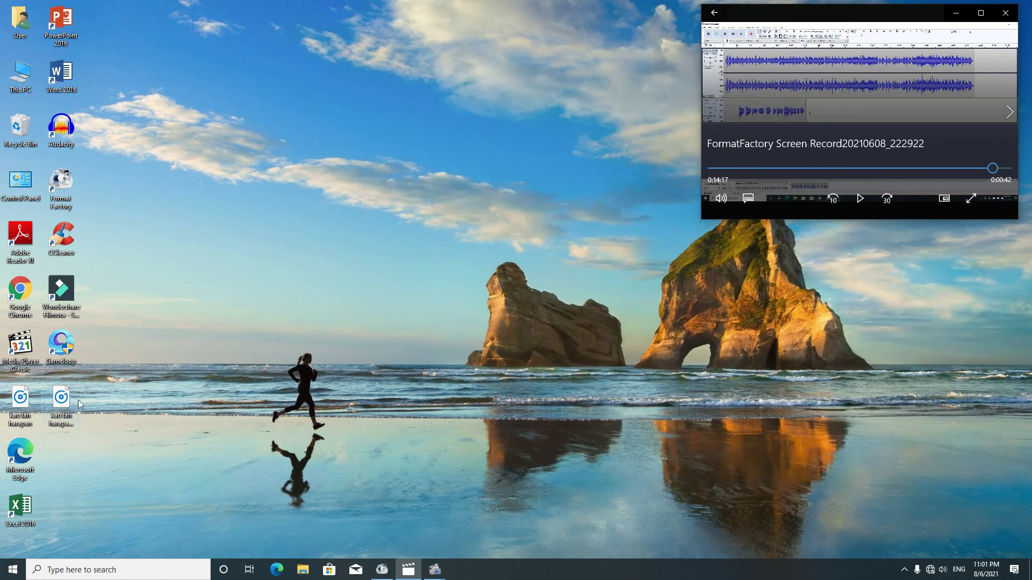
double_click(67, 409)
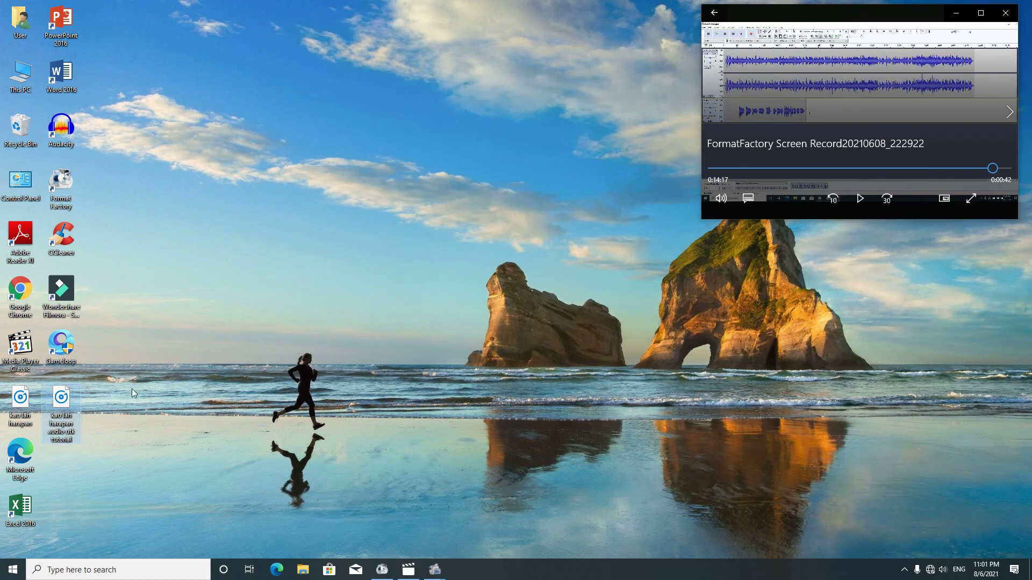